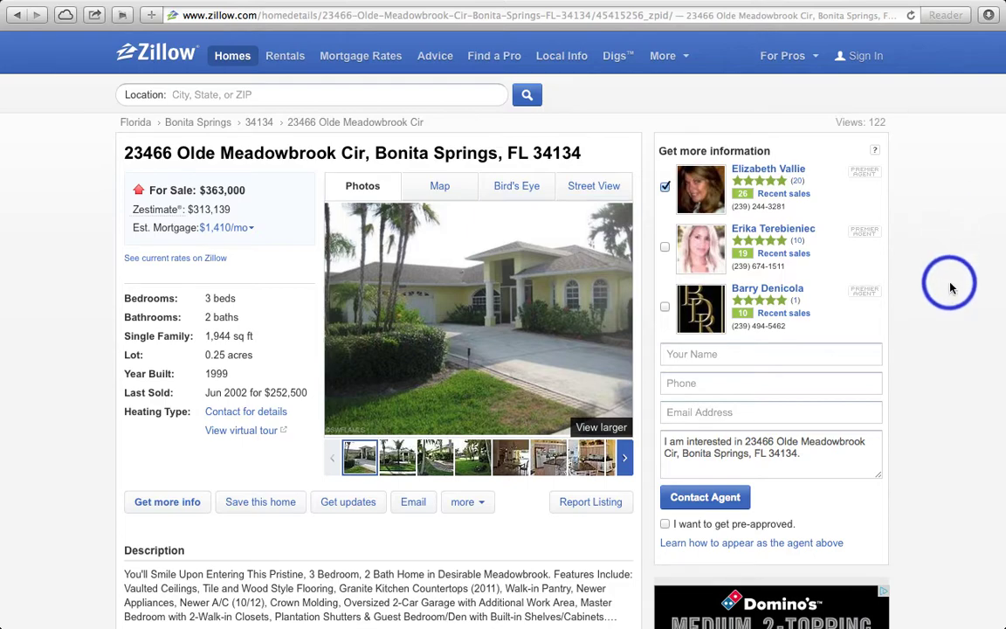
Scroll up and down through the Zillow listing page
scroll(952, 284, "down", 2)
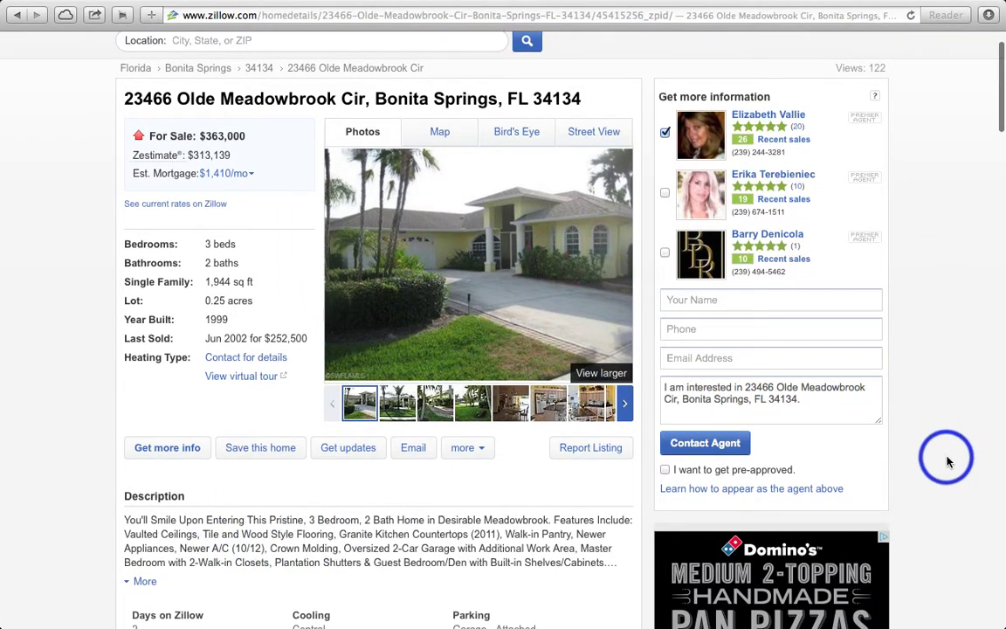
scroll(948, 461, "up", 2)
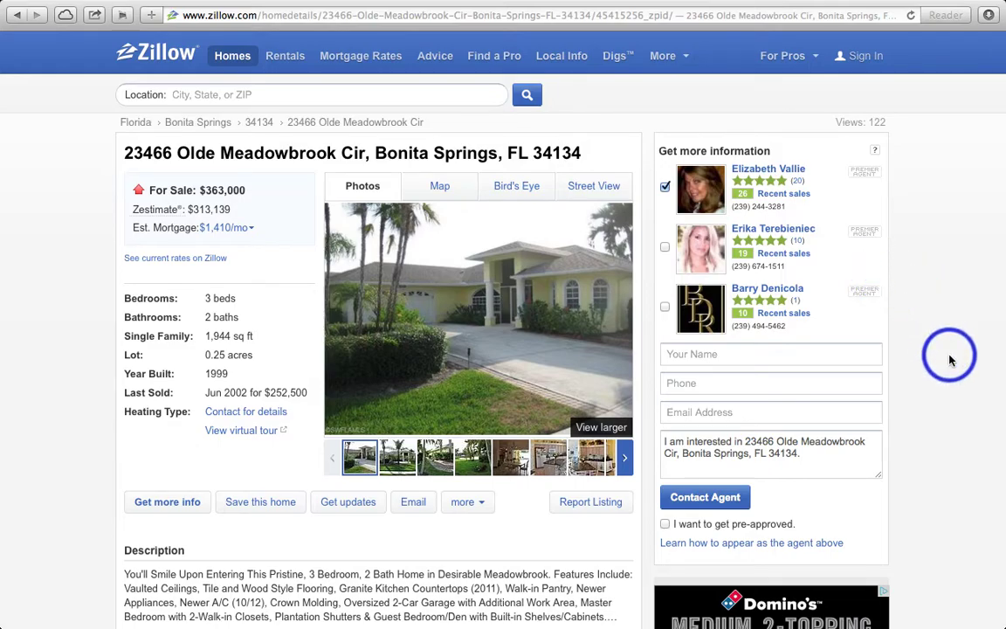
scroll(950, 356, "down", 15)
scroll(951, 356, "down", 20)
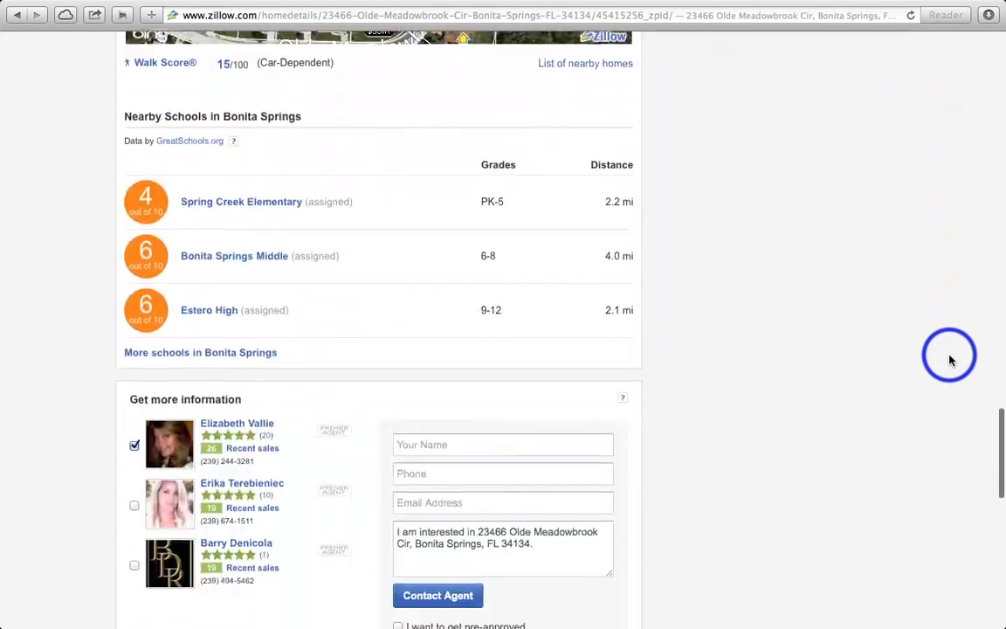
scroll(950, 356, "down", 1)
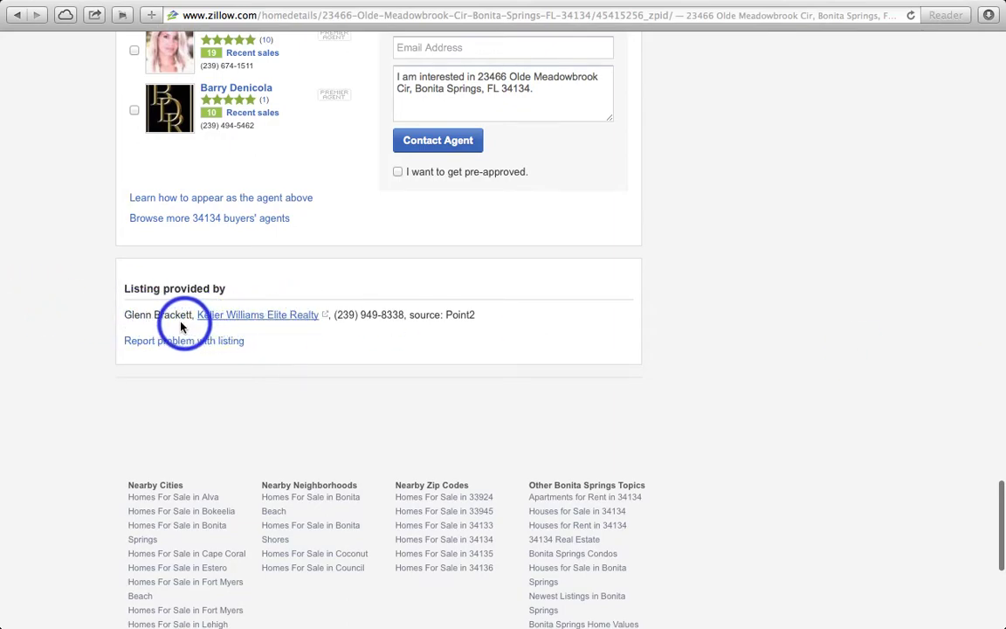
scroll(748, 292, "up", 15)
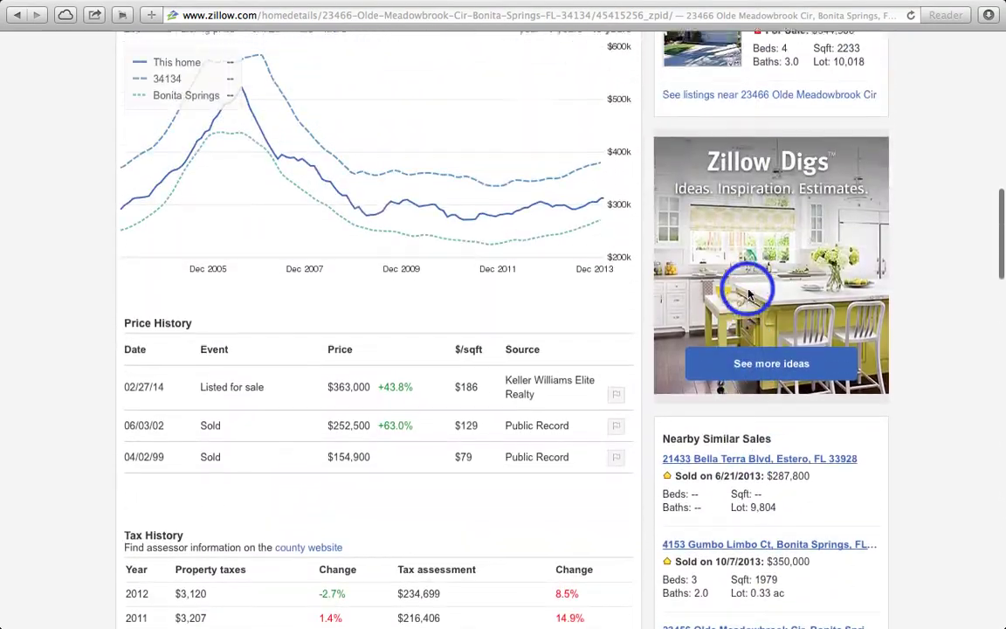
scroll(747, 291, "up", 10)
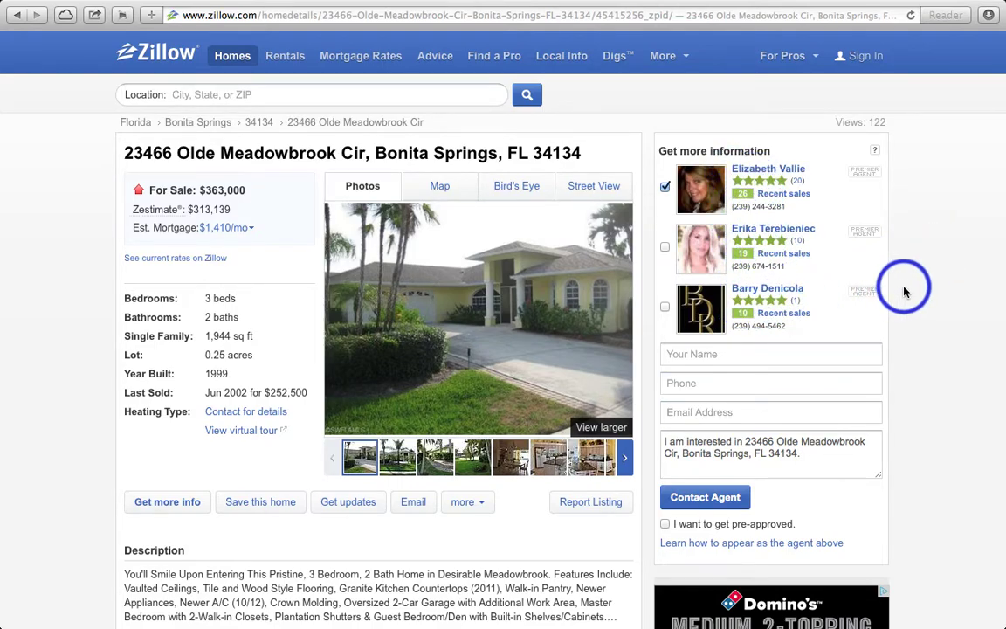
scroll(927, 291, "down", 2)
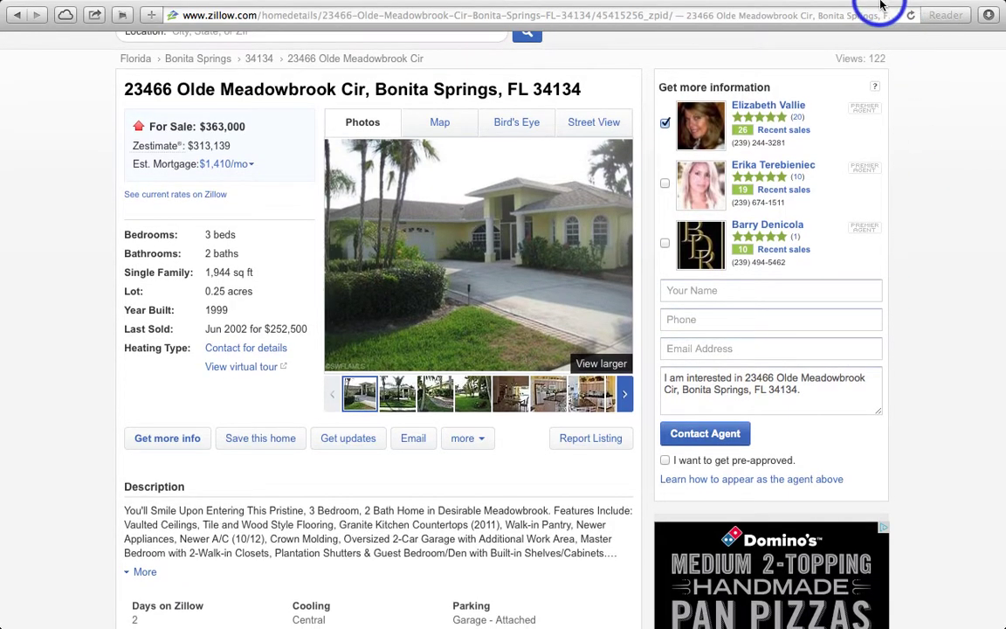
Open a new tab and load the PicMonkey website by entering 'picmonkey'
mouse_move(881, 5)
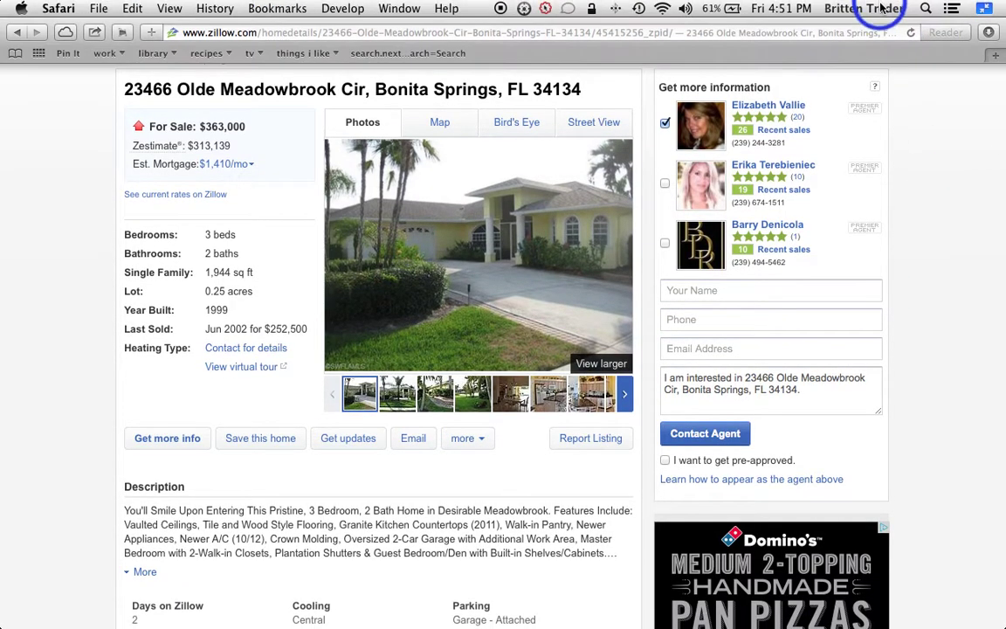
left_click(996, 58)
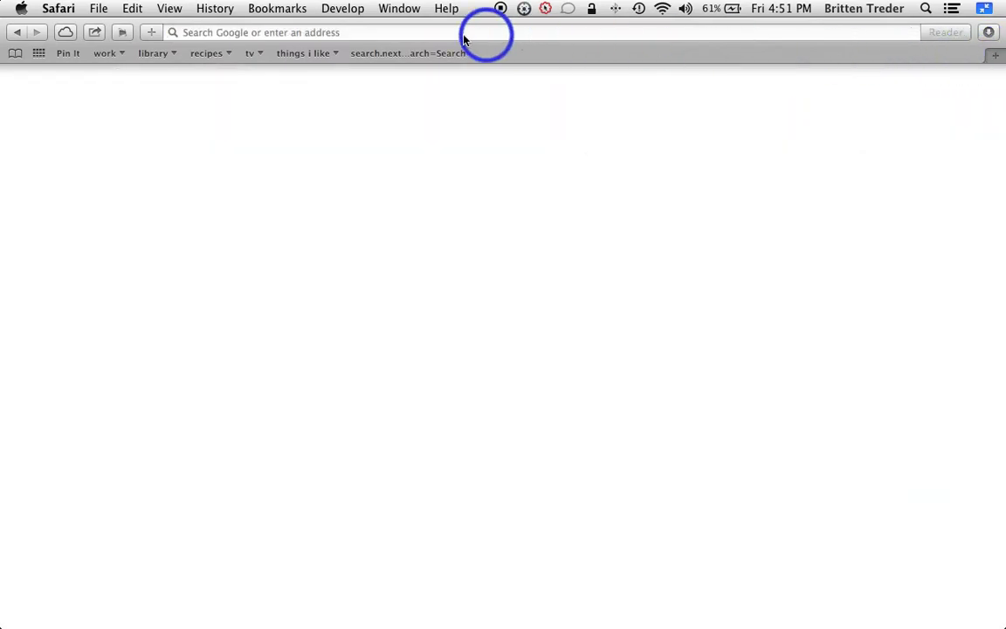
left_click(374, 33)
type("picmonkey")
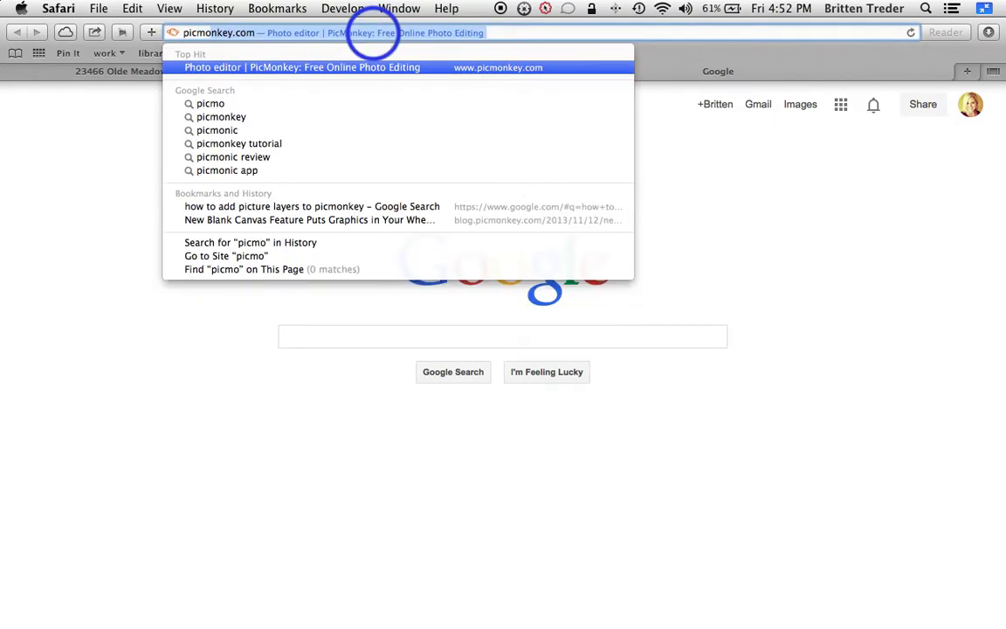
key("Return")
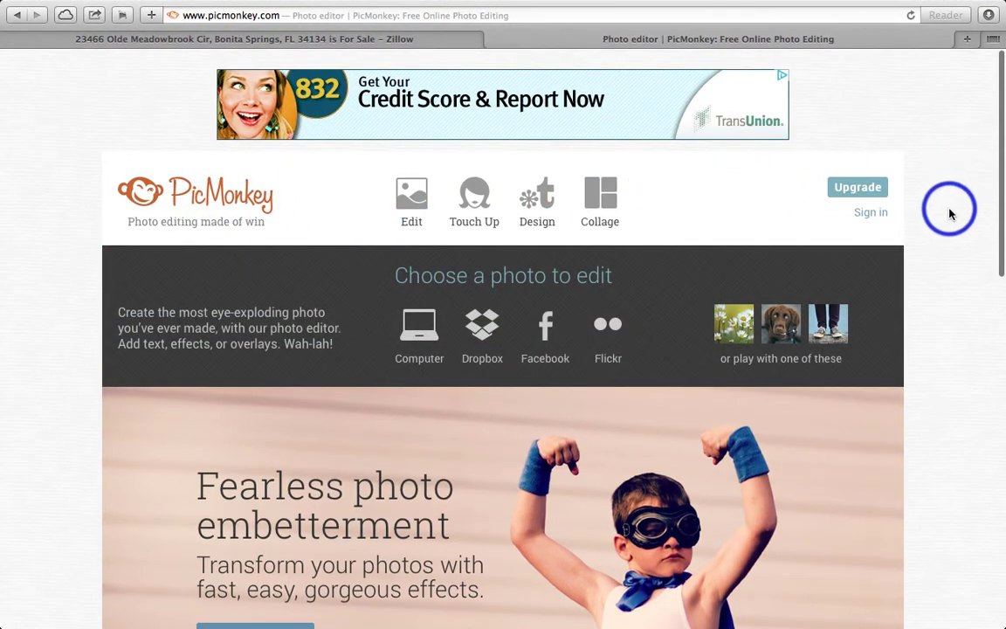
Open Florida House 3.jpg from the Desktop in PicMonkey's editor via Edit > Computer
scroll(952, 210, "down", 3)
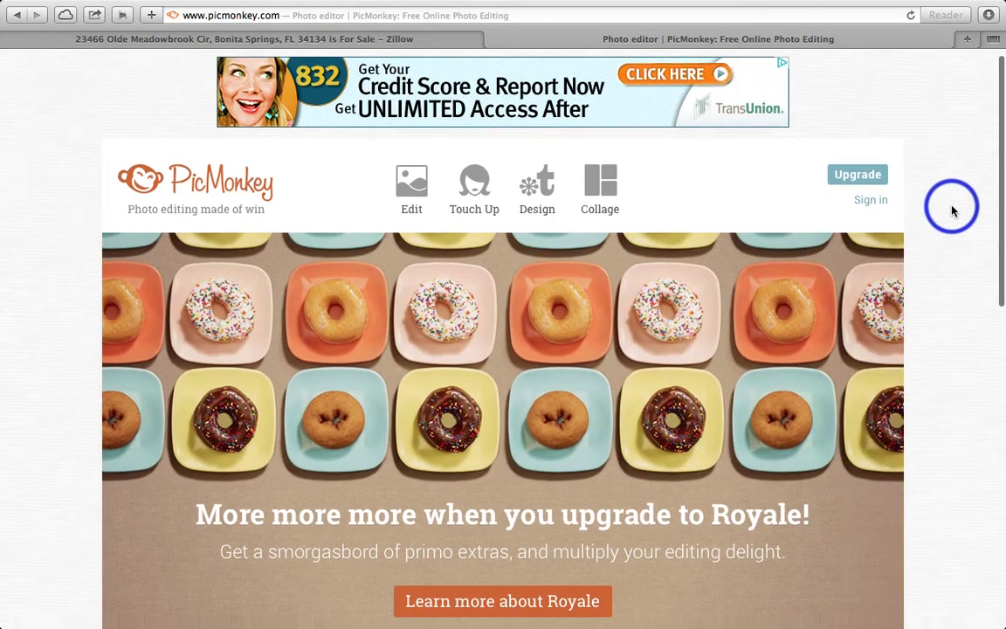
scroll(952, 210, "up", 2)
mouse_move(411, 106)
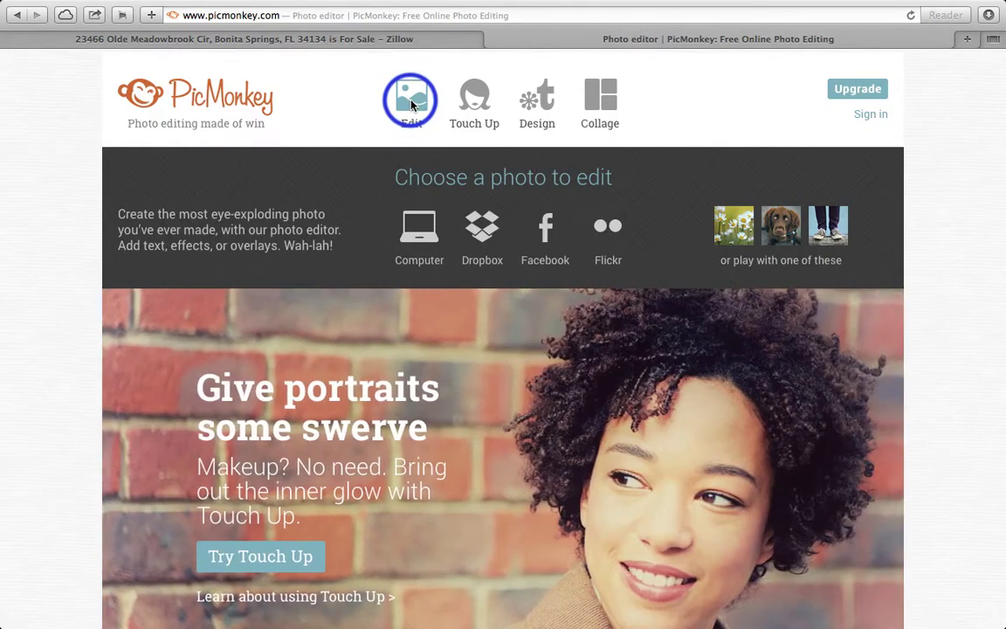
left_click(422, 232)
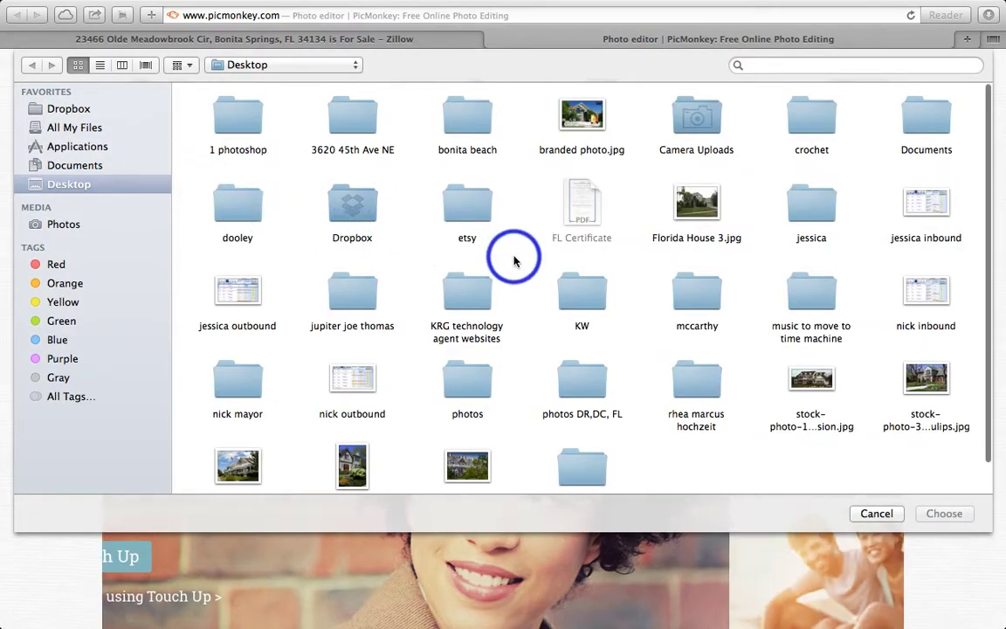
scroll(513, 260, "down", 1)
scroll(514, 261, "down", 2)
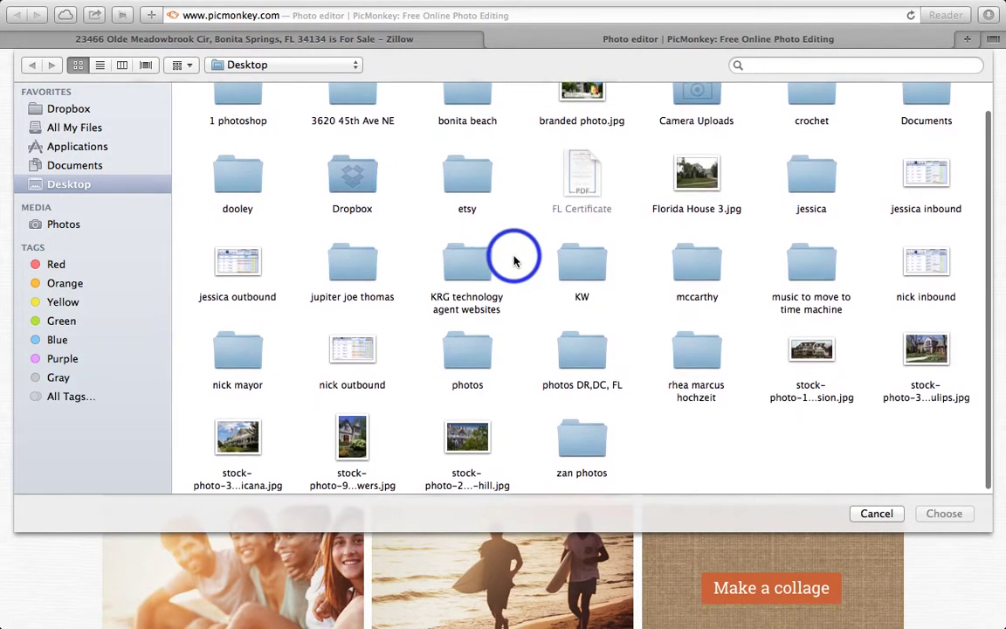
scroll(479, 239, "up", 2)
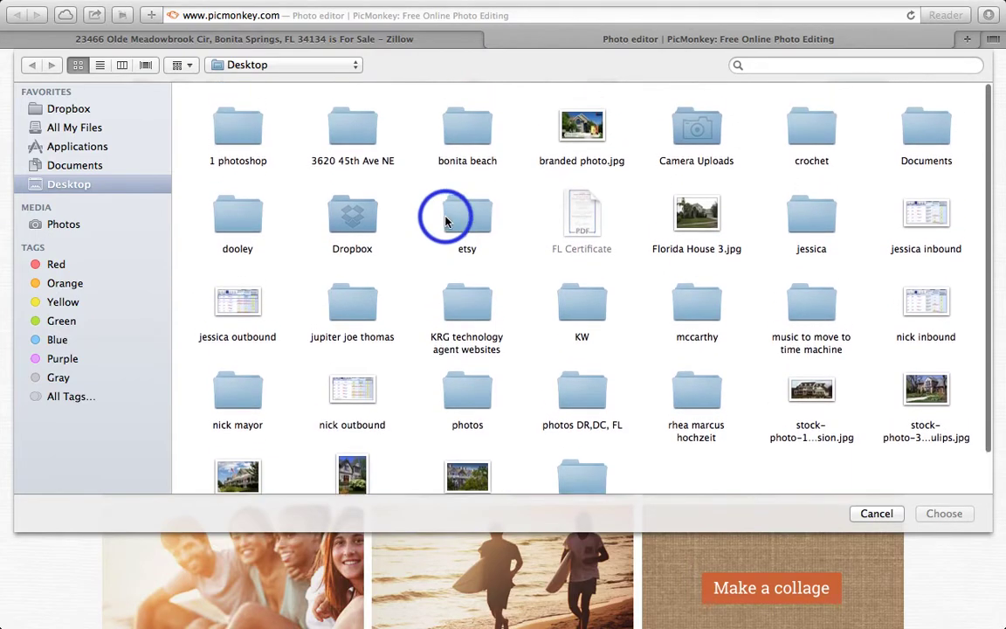
scroll(821, 384, "down", 2)
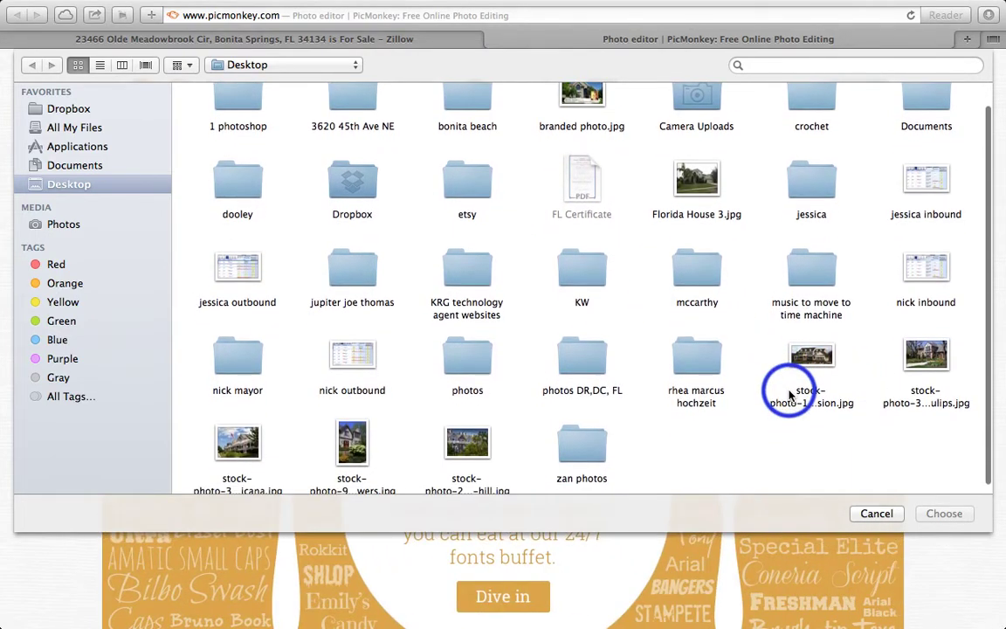
left_click(690, 183)
left_click(942, 514)
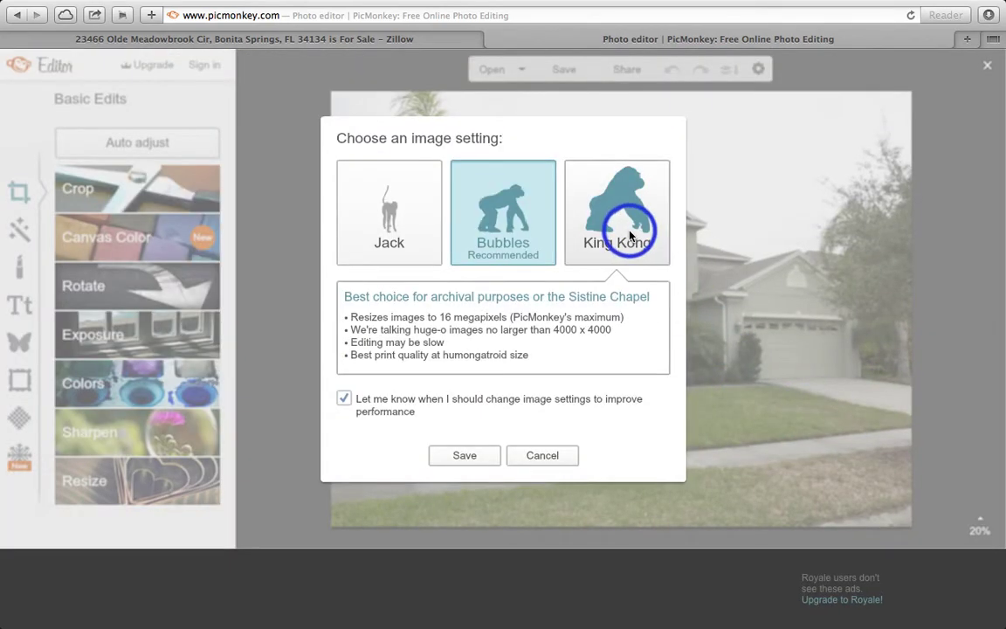
Choose the King Kong image setting and save it
mouse_move(626, 228)
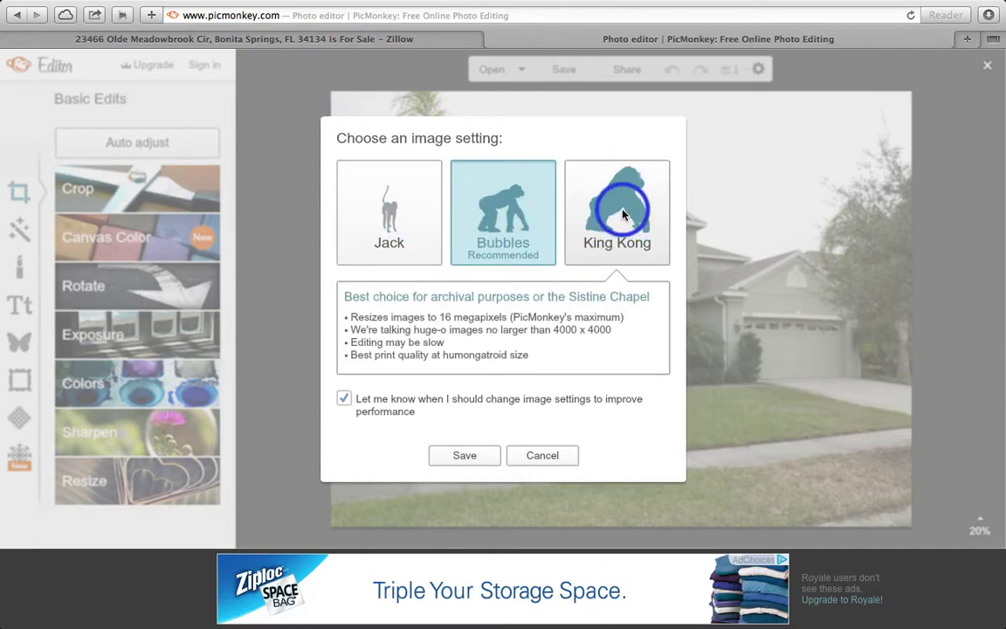
left_click(620, 214)
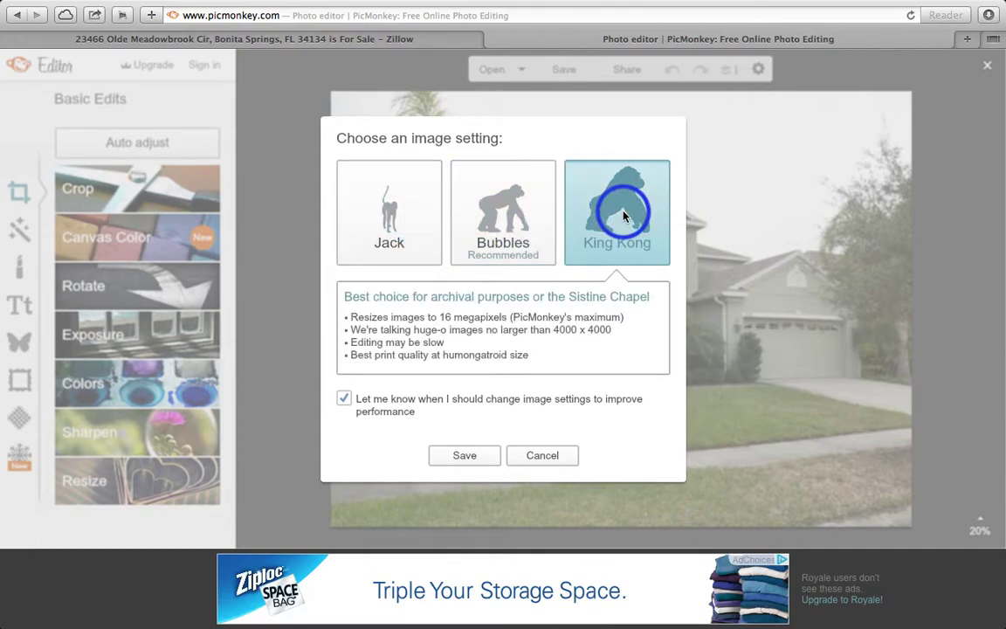
left_click(465, 455)
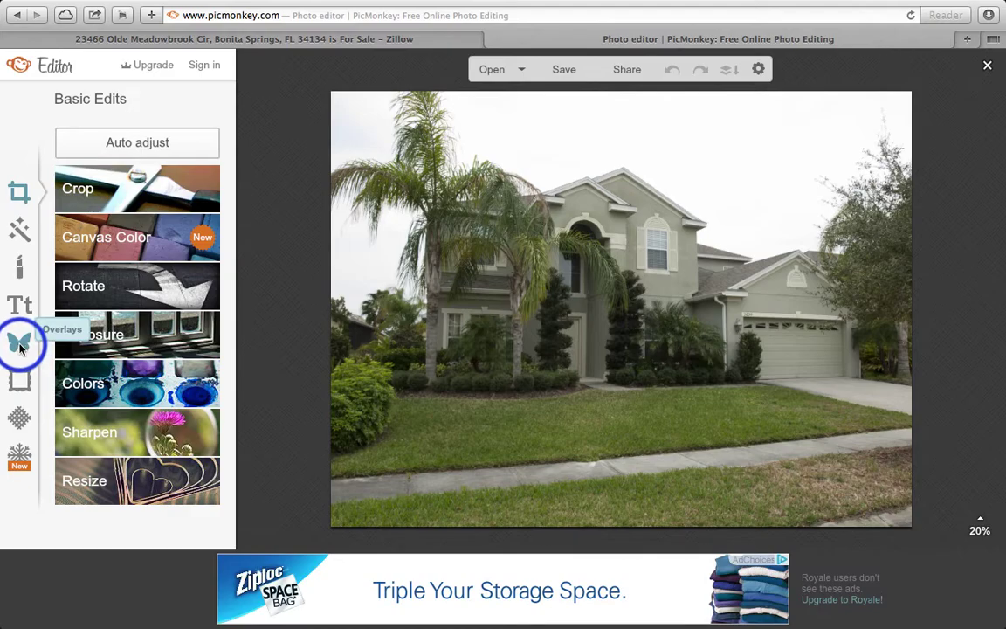
Add the second black banner from Overlays > Banners and move it onto the lower lawn
left_click(21, 347)
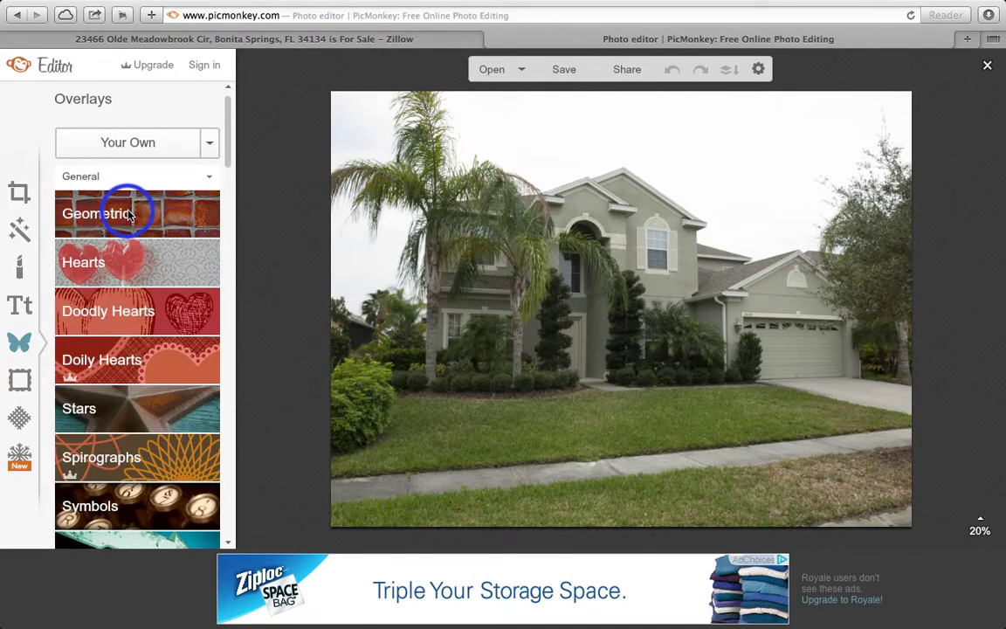
left_click_drag(228, 121, 227, 337)
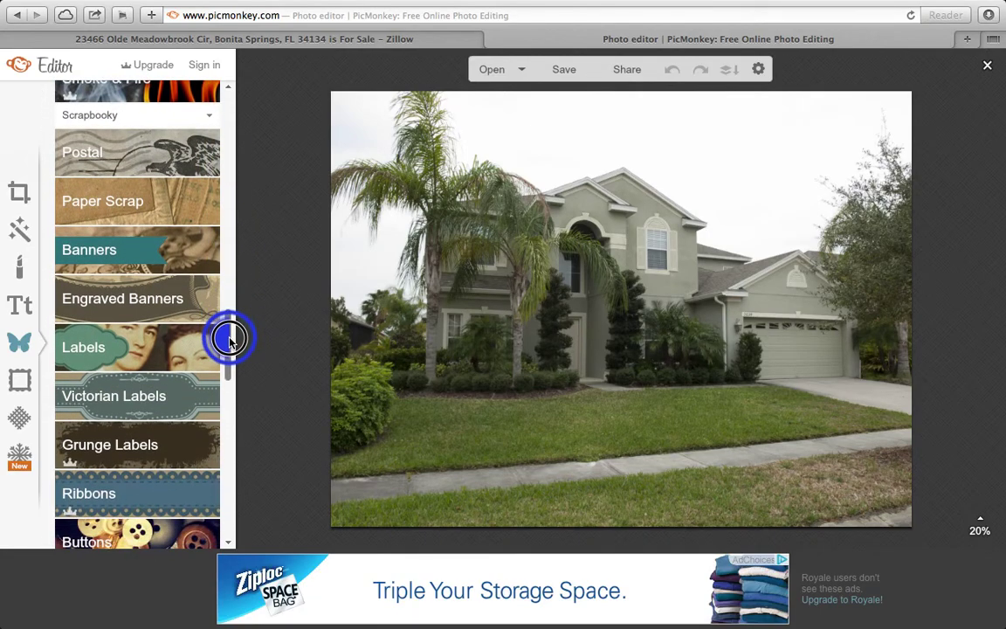
left_click(159, 267)
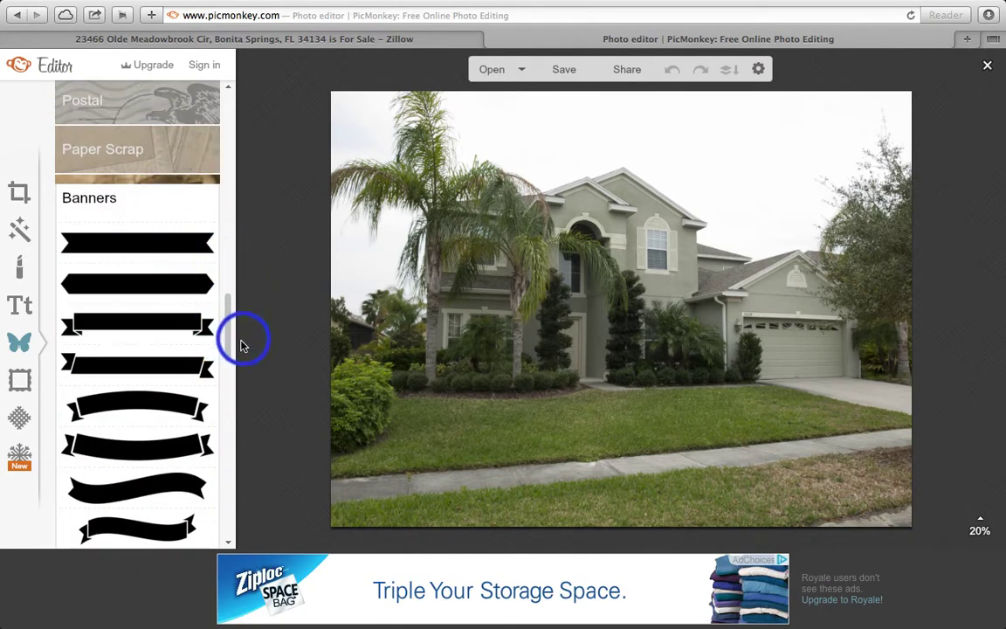
left_click(162, 285)
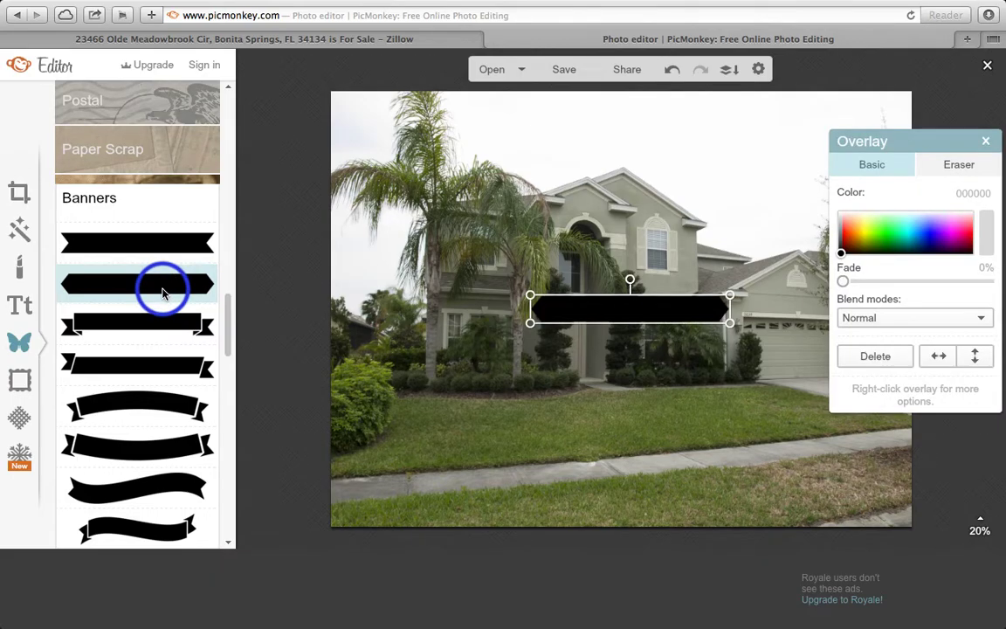
left_click_drag(642, 307, 464, 469)
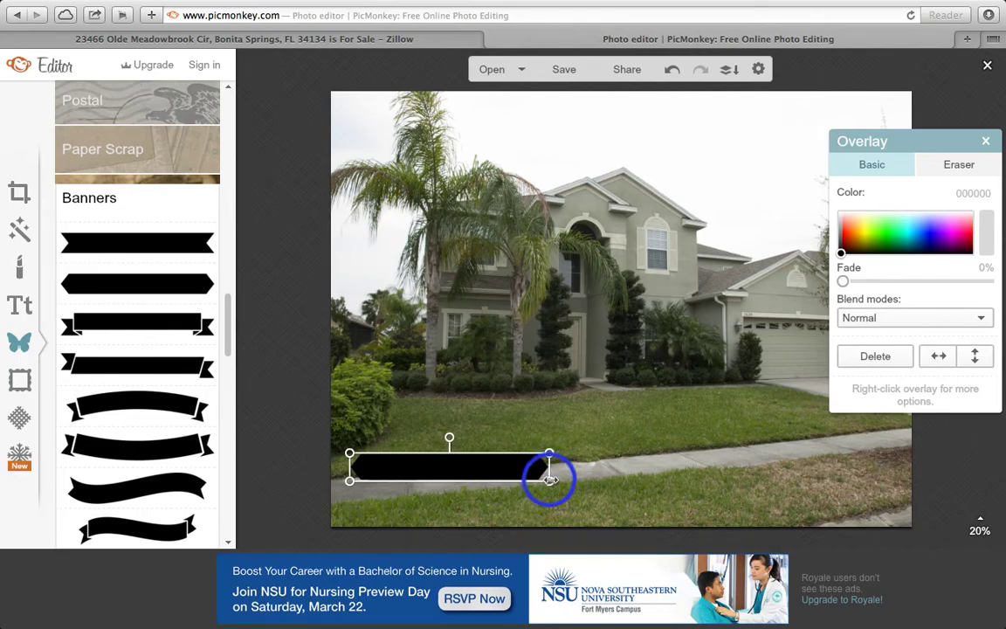
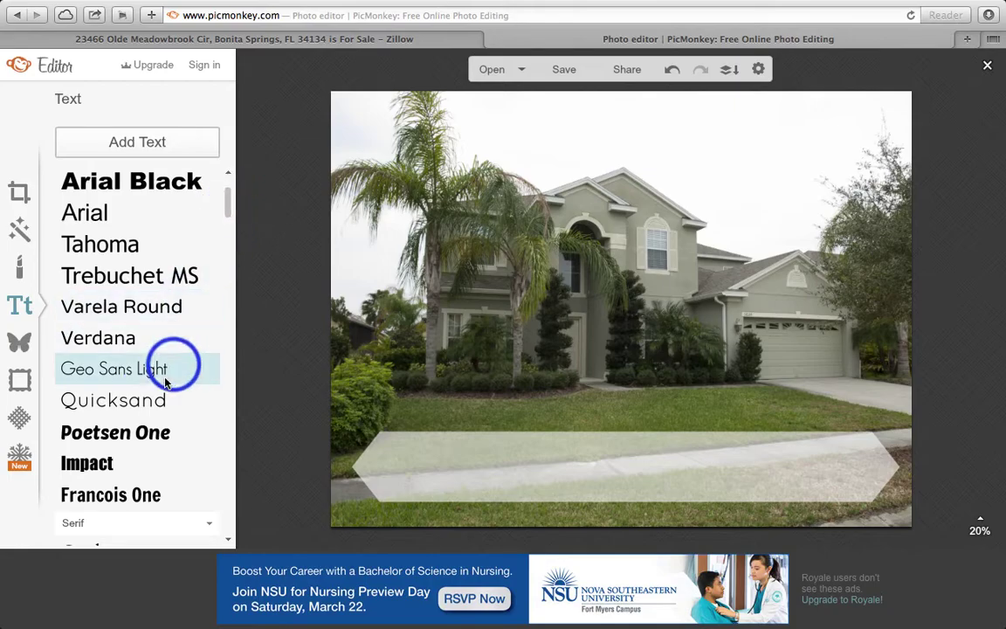
Add a Geo Sans Light text box with the agent's name, keeping it black
left_click(135, 368)
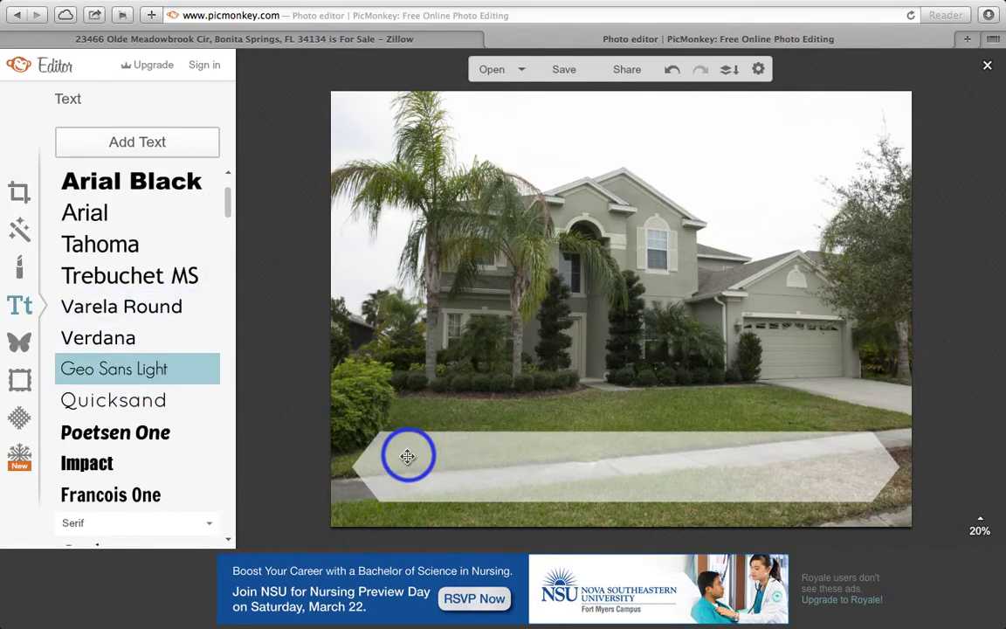
left_click(155, 149)
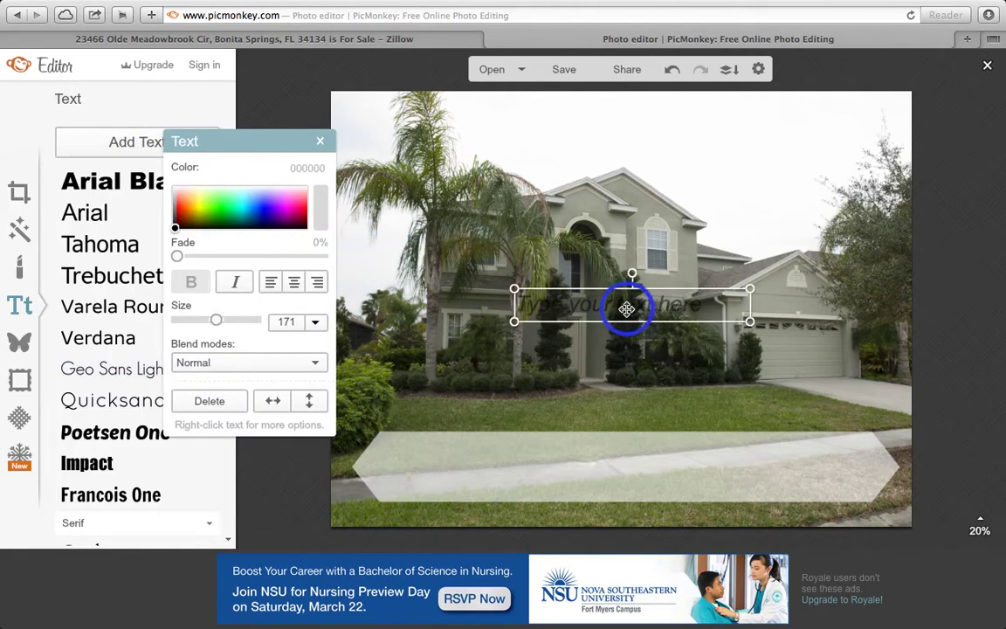
left_click(646, 307)
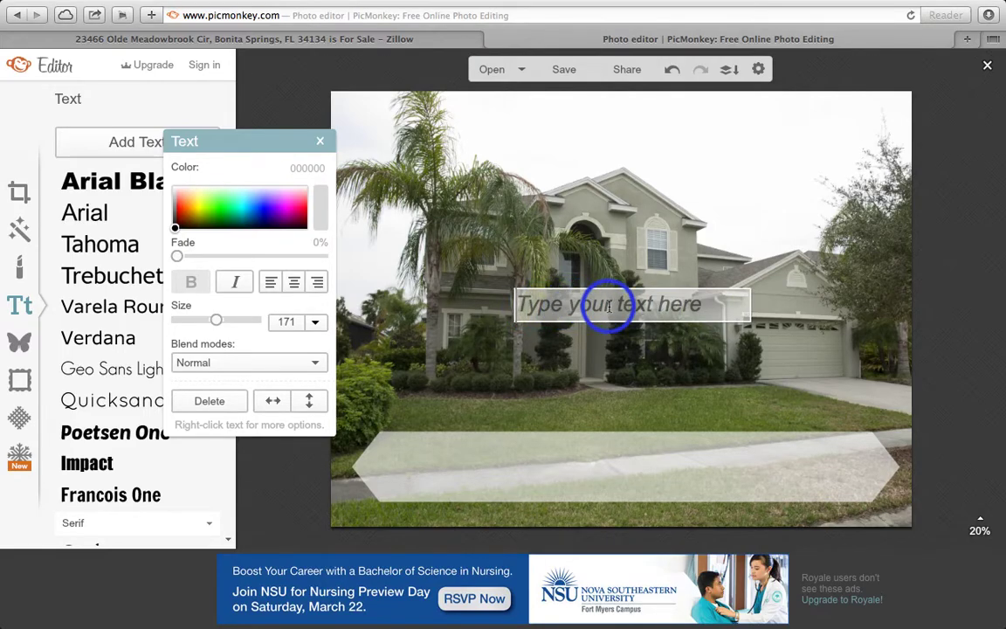
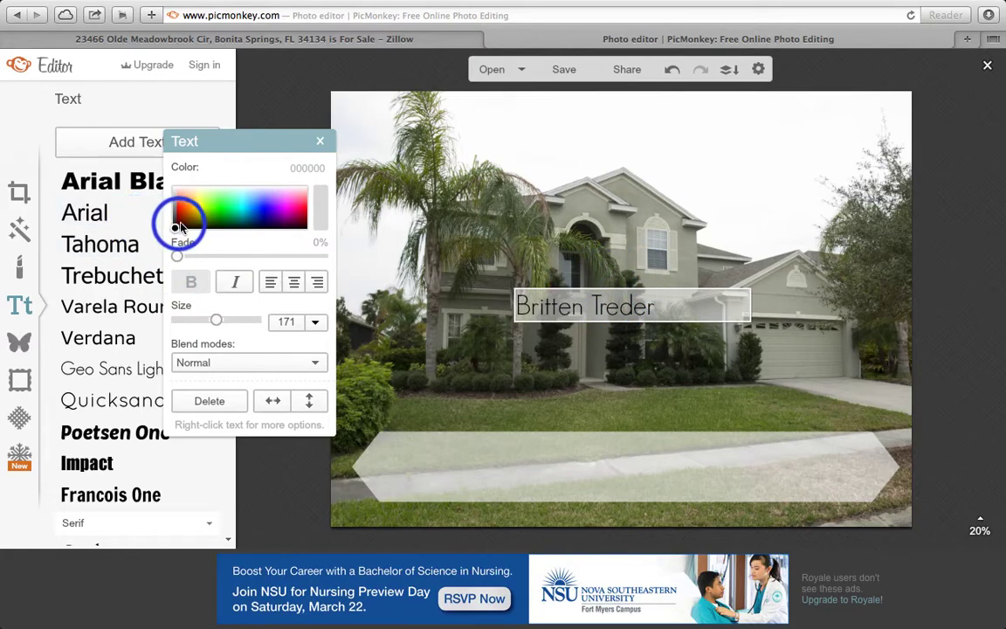
mouse_move(225, 218)
left_mouse_down()
mouse_move(291, 214)
mouse_move(267, 212)
left_mouse_up()
left_click(638, 301)
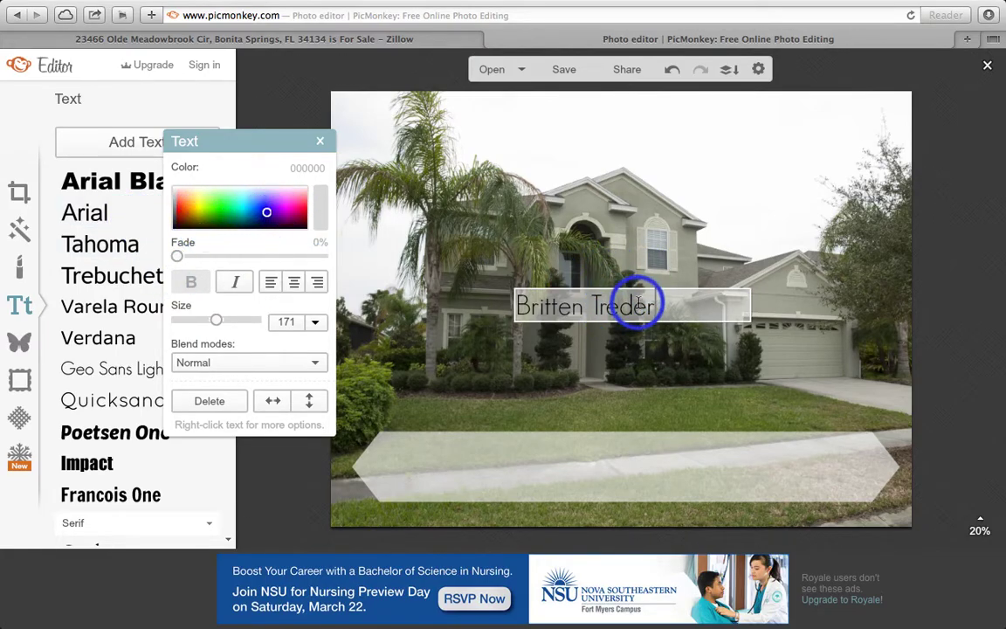
left_click_drag(673, 310, 521, 310)
mouse_move(337, 218)
left_mouse_down()
mouse_move(213, 208)
mouse_move(282, 212)
left_mouse_up()
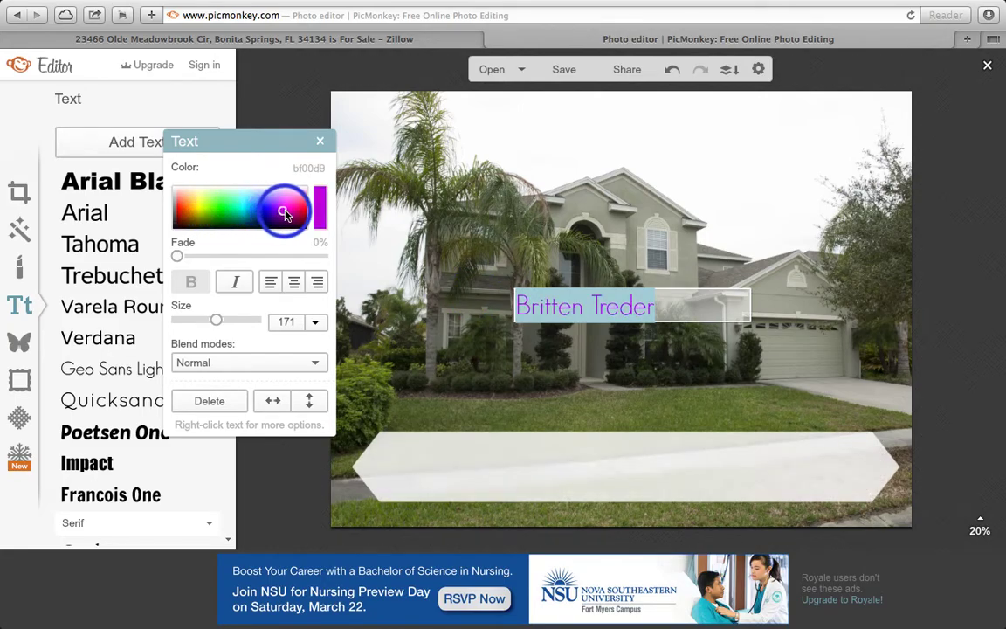
left_click(176, 229)
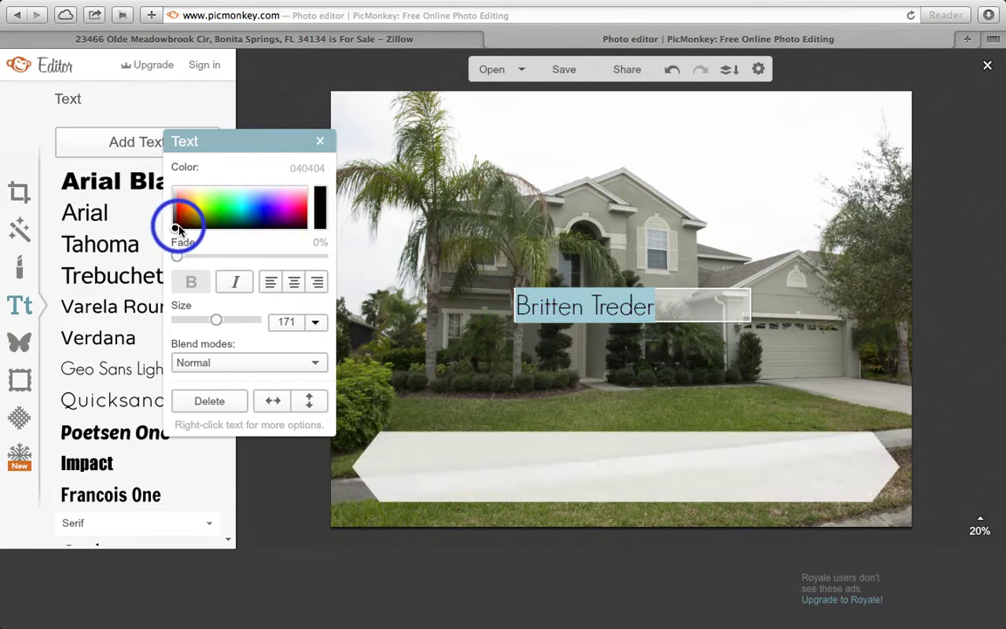
Enlarge the name to size 215 and move it onto the banner's left side
left_click(223, 284)
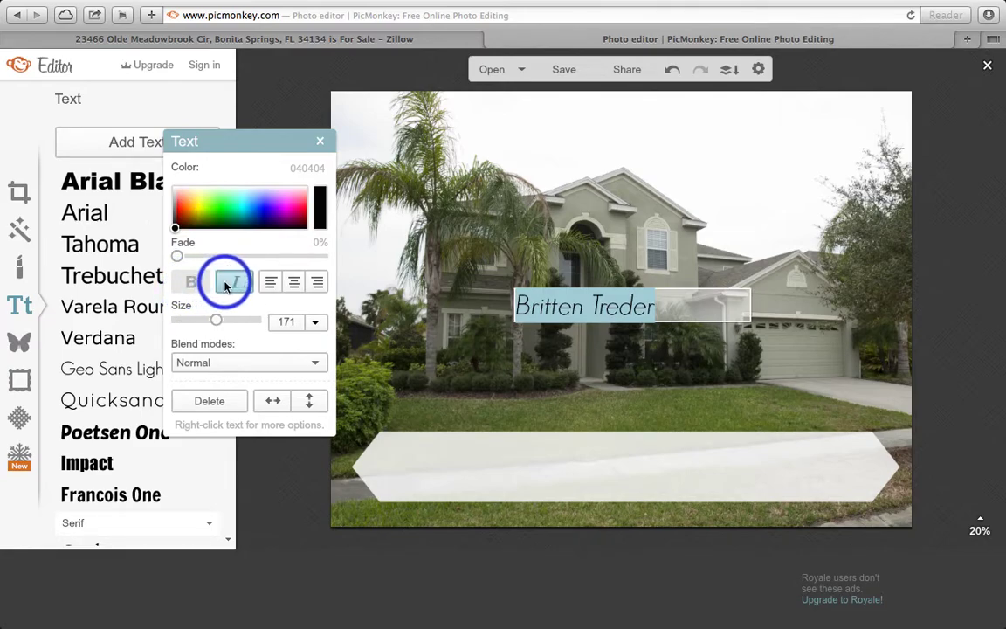
left_click(230, 283)
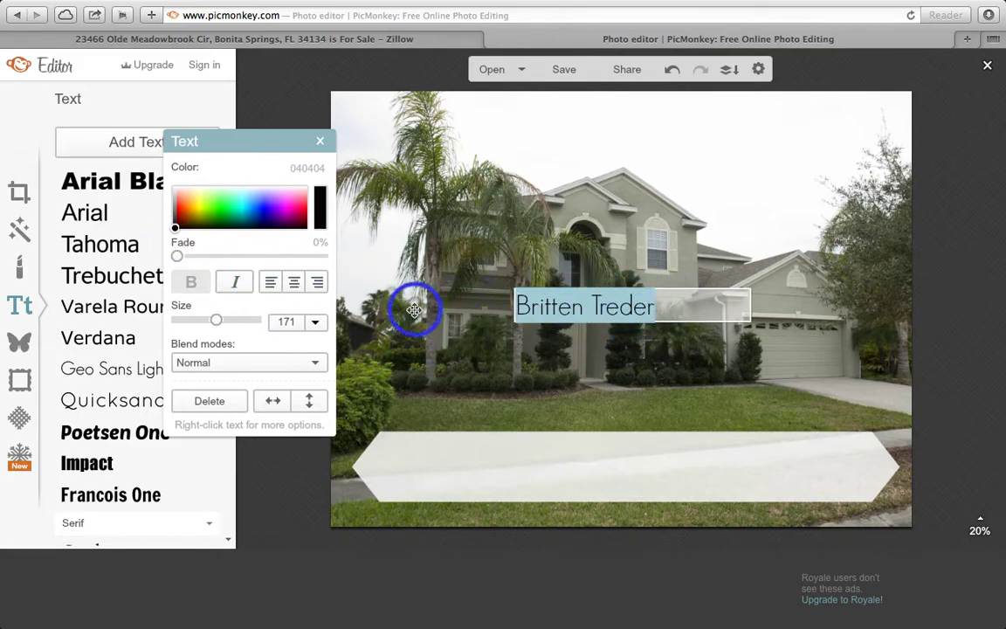
left_click_drag(216, 320, 222, 322)
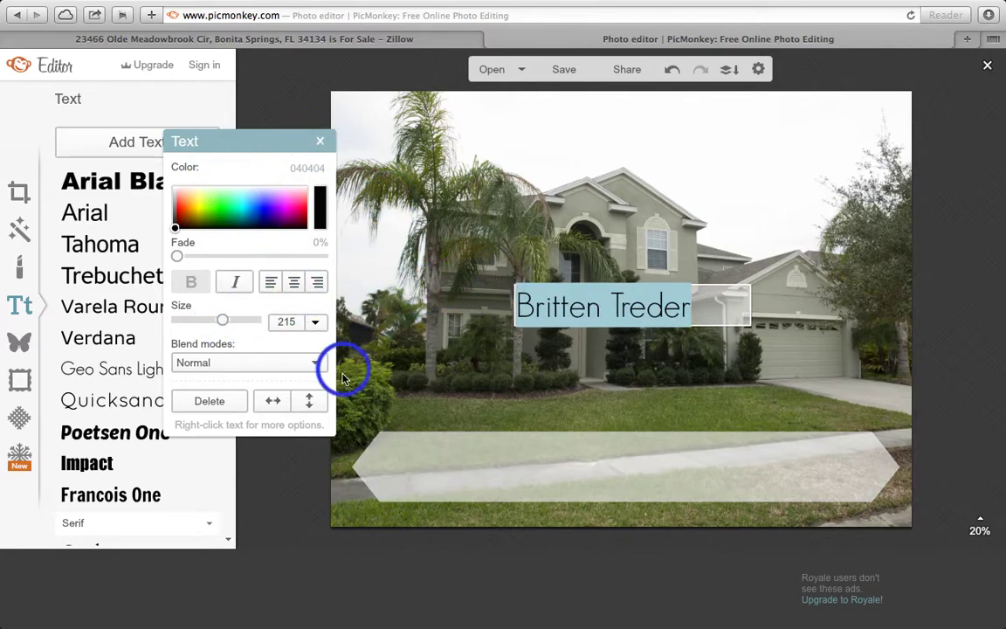
left_click(320, 141)
left_click_drag(626, 306, 491, 453)
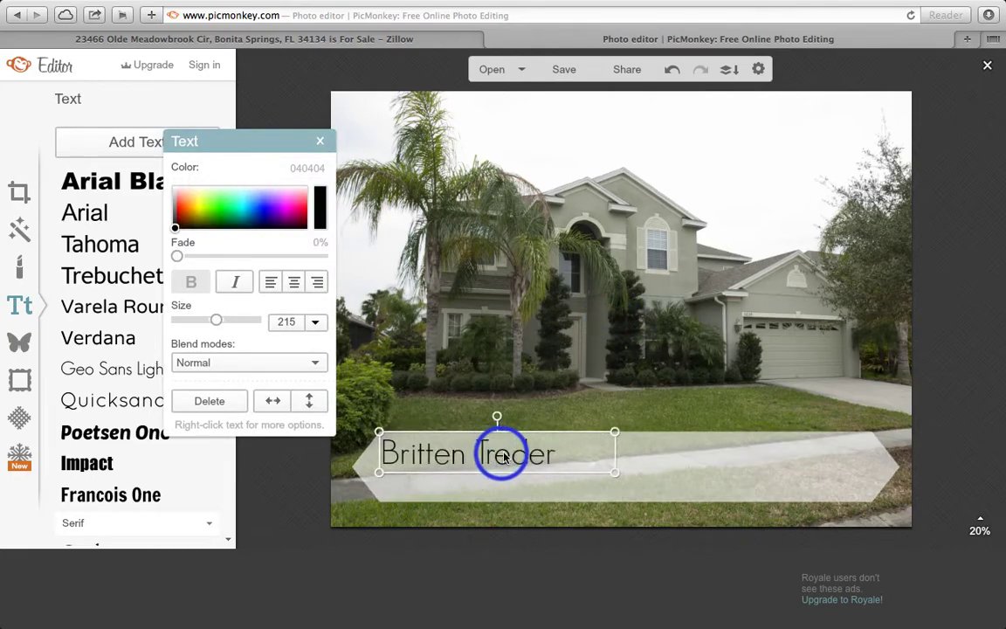
left_click(320, 141)
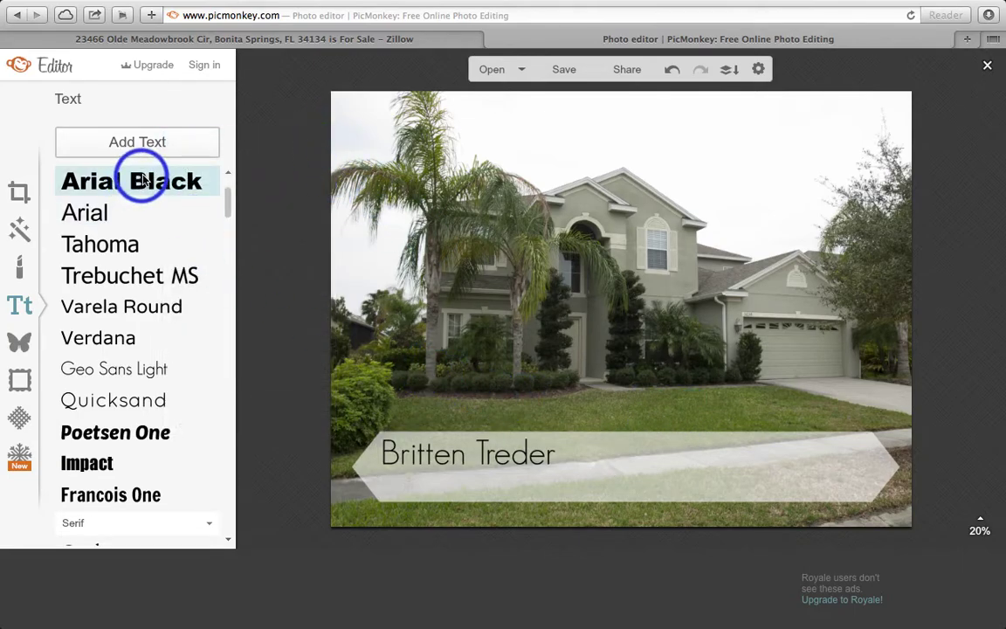
Add the phone number in Geo Sans Light at about size 121, beneath the name
left_click(135, 144)
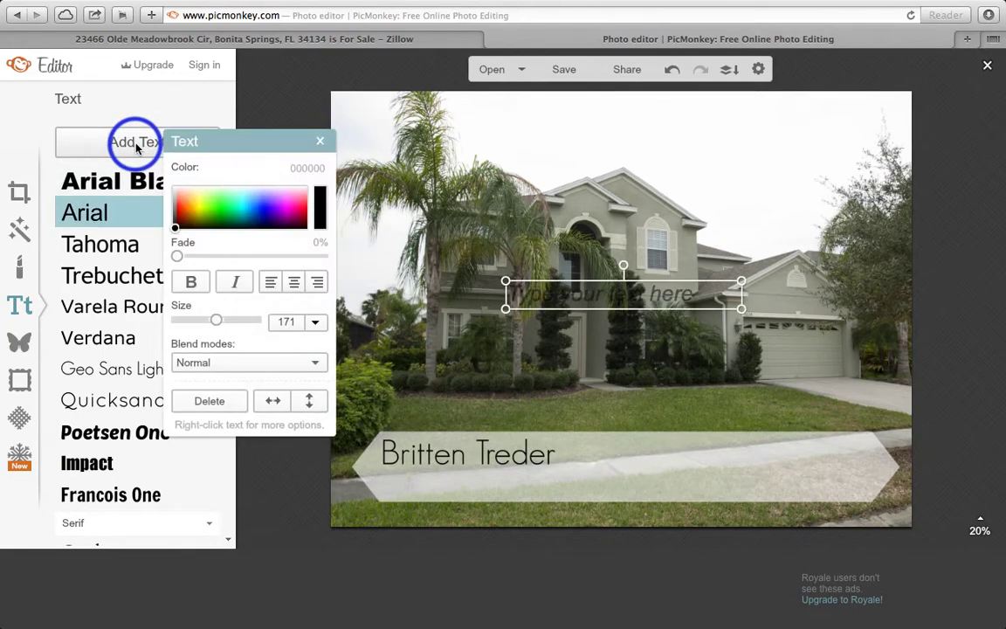
double_click(637, 297)
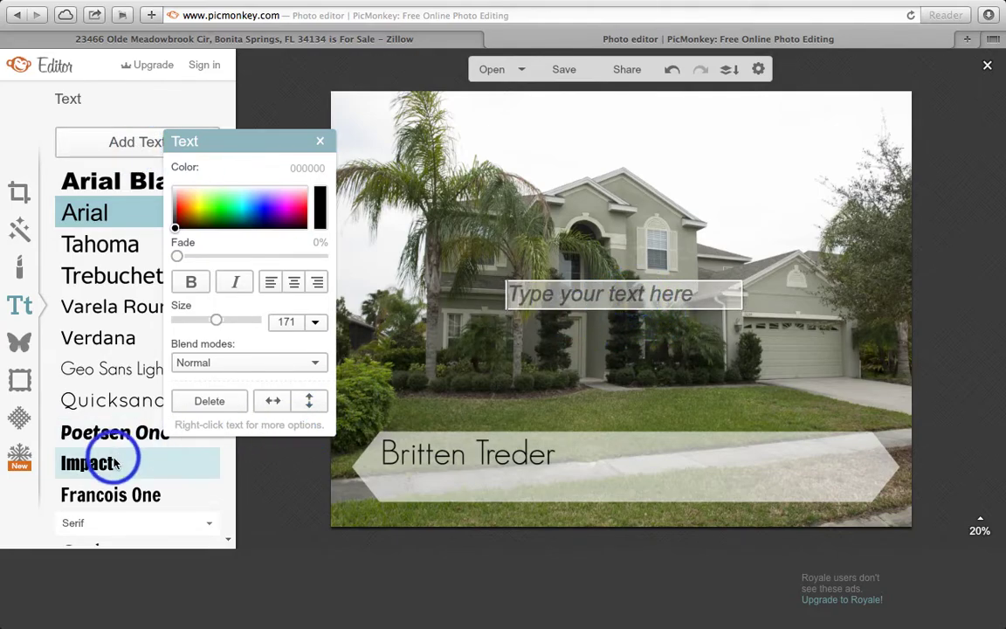
left_click(114, 374)
left_click(543, 297)
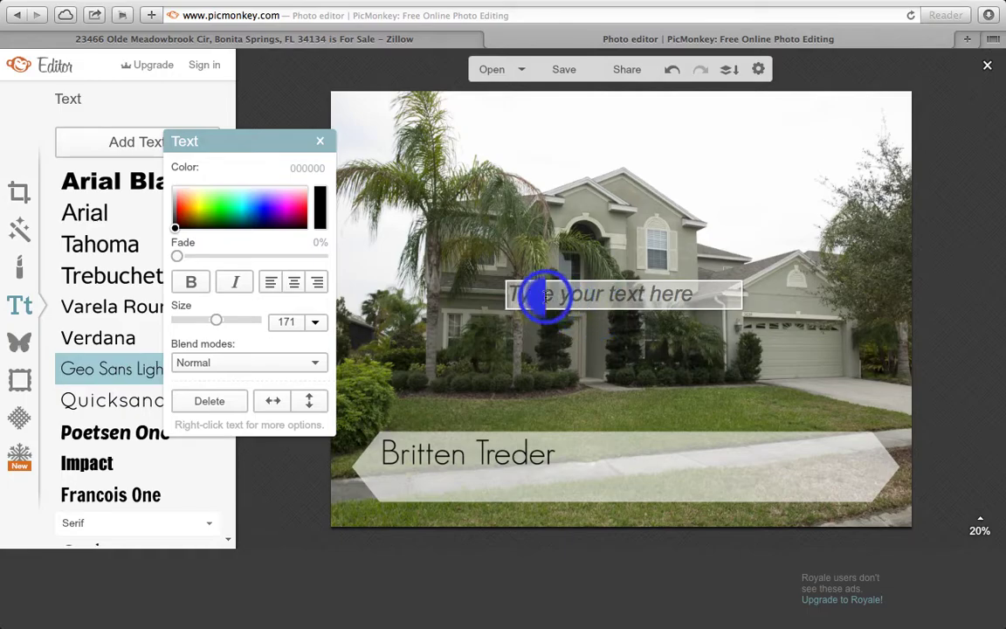
left_click(594, 298)
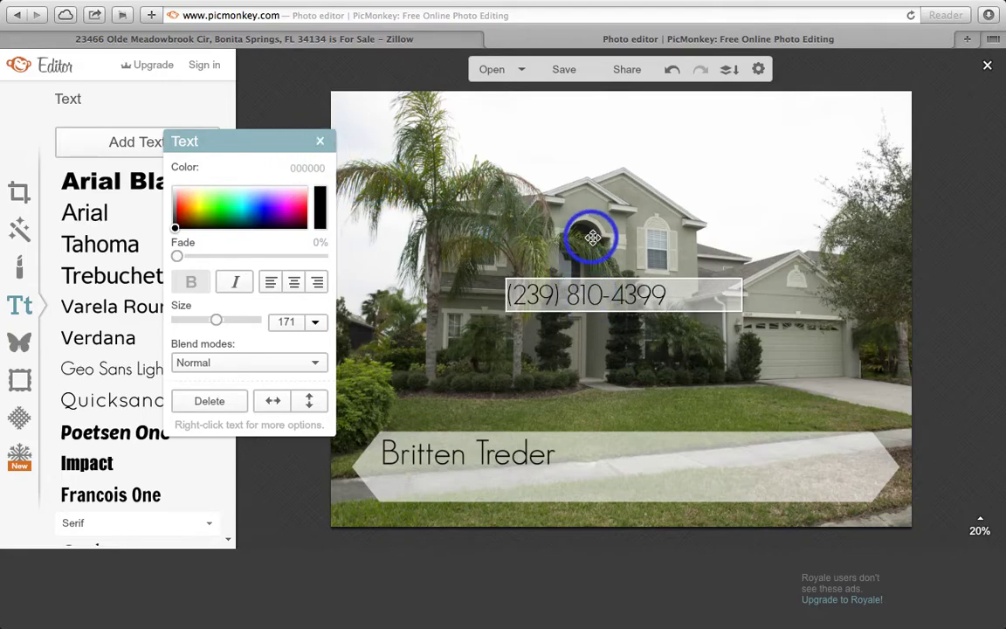
left_click_drag(667, 297, 509, 295)
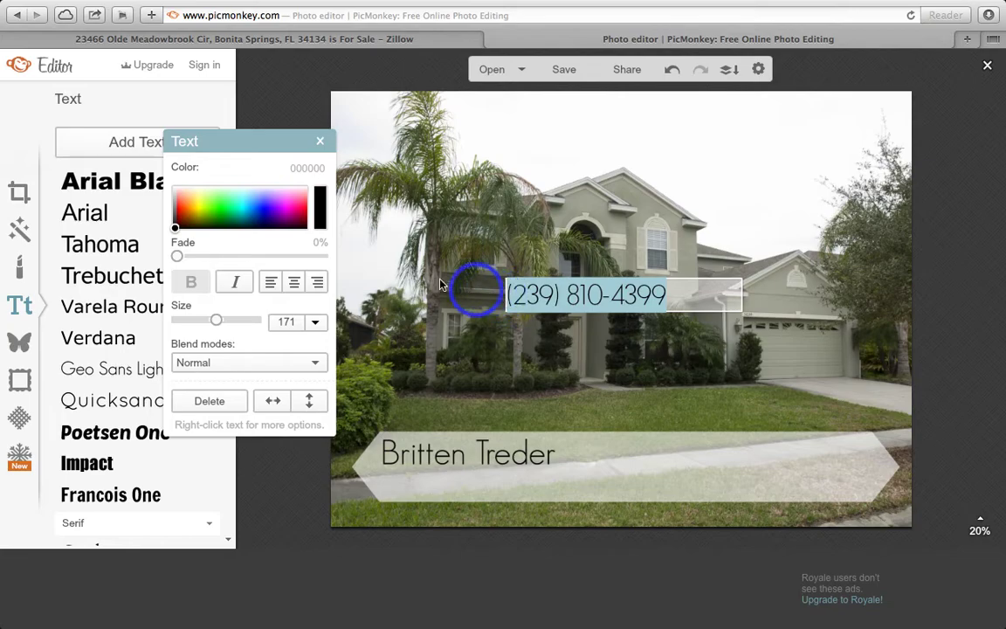
left_click_drag(217, 320, 206, 319)
left_click(320, 140)
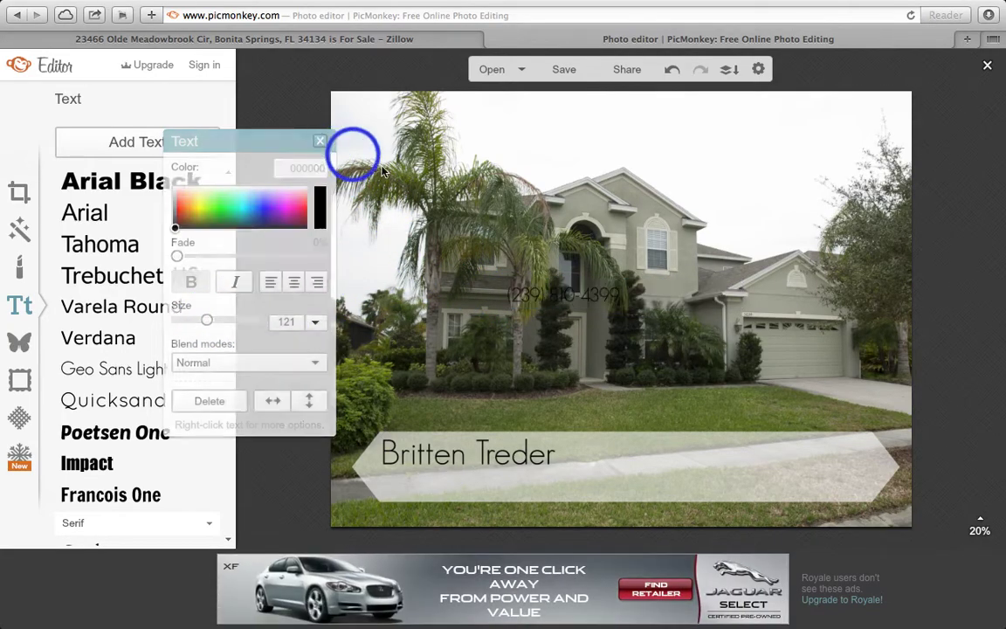
left_click_drag(584, 299, 473, 479)
left_click(611, 347)
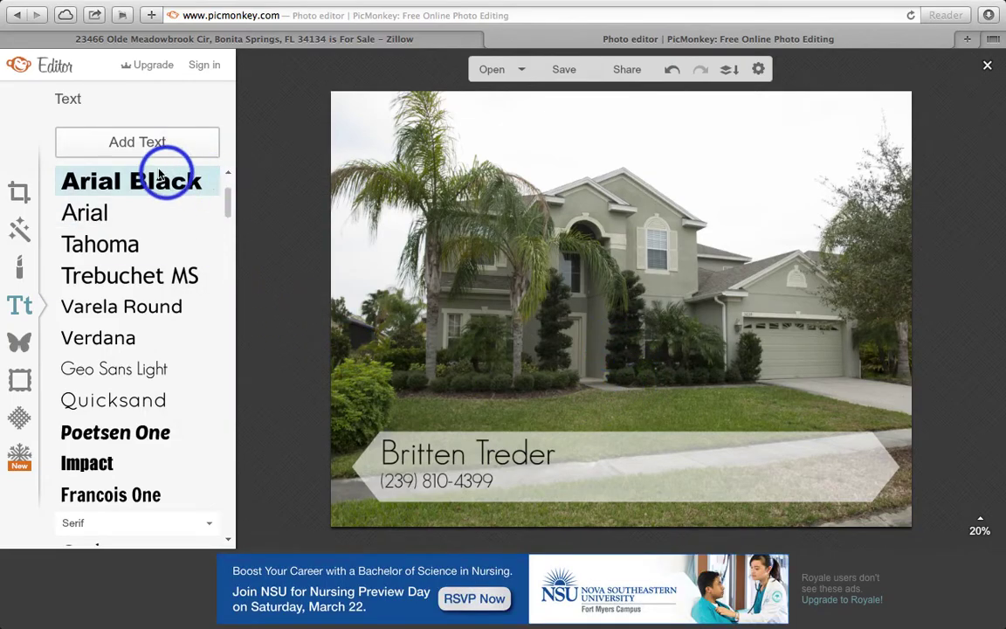
Add the e-mail address, widen it to one line, and place it on the banner's right
left_click(137, 141)
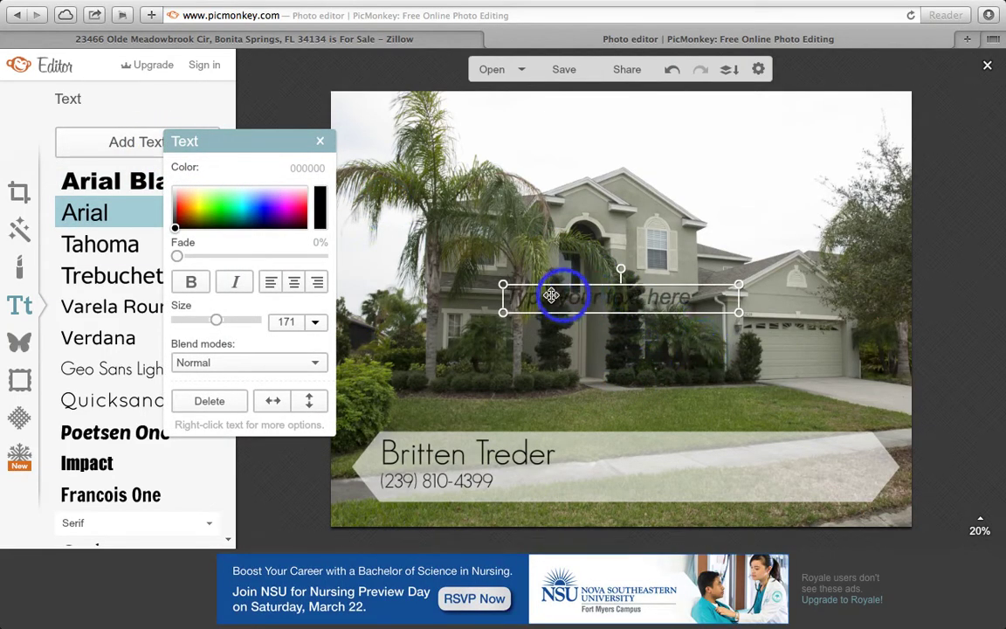
left_click(101, 368)
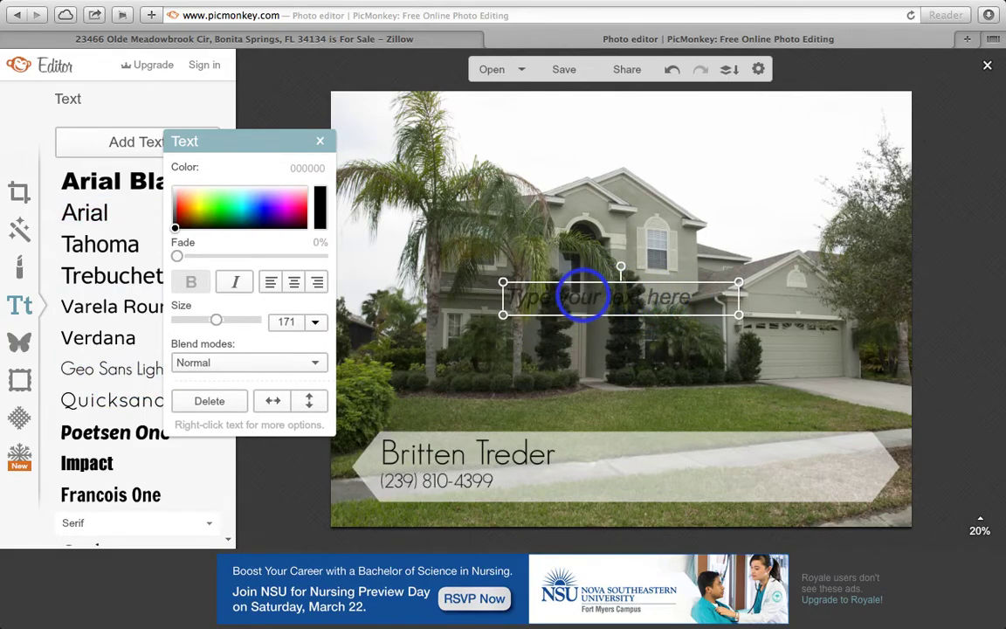
left_click(583, 297)
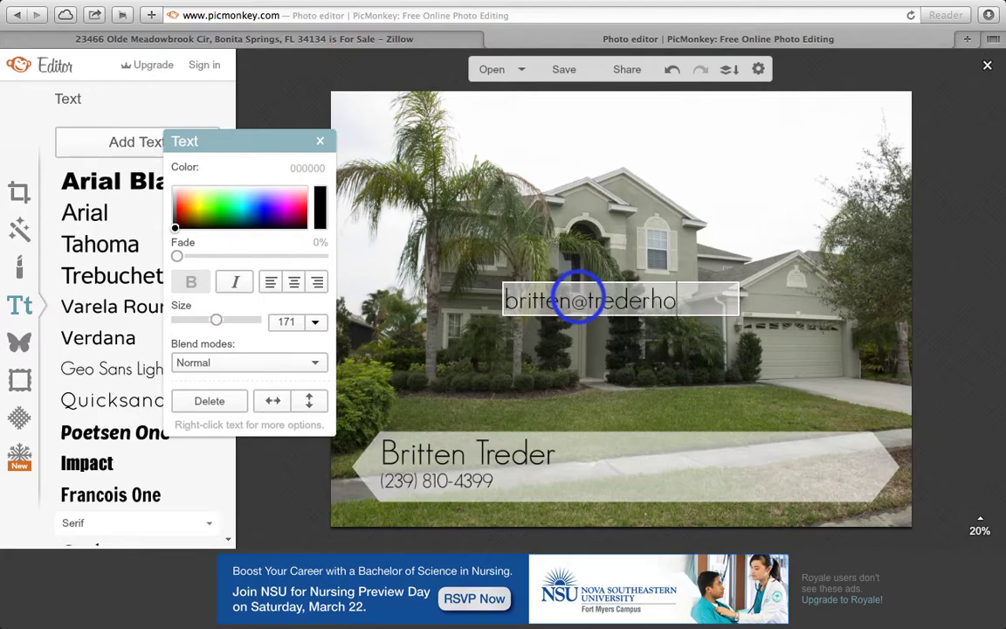
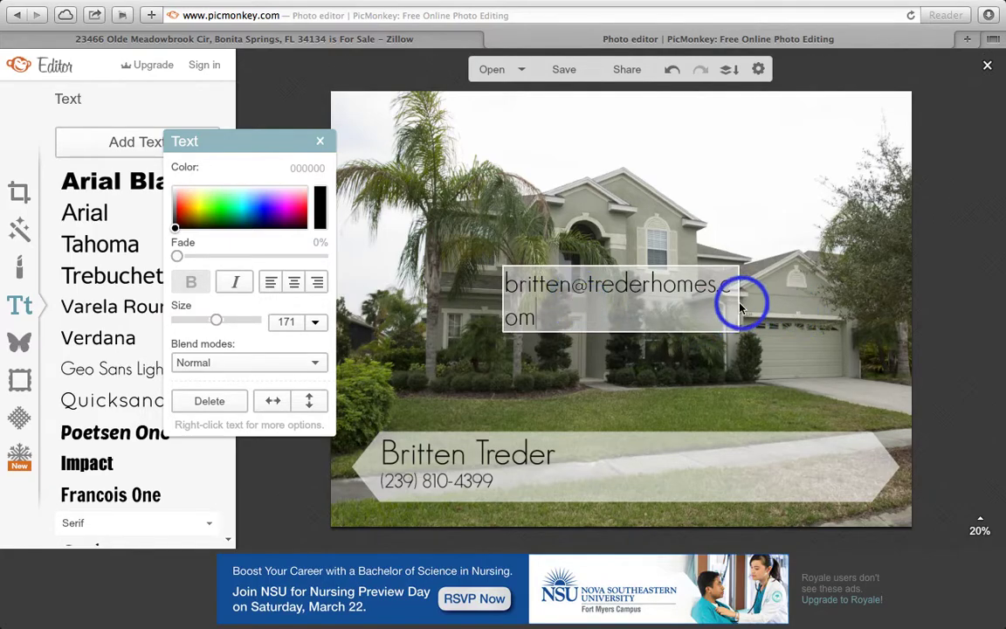
left_click(739, 305)
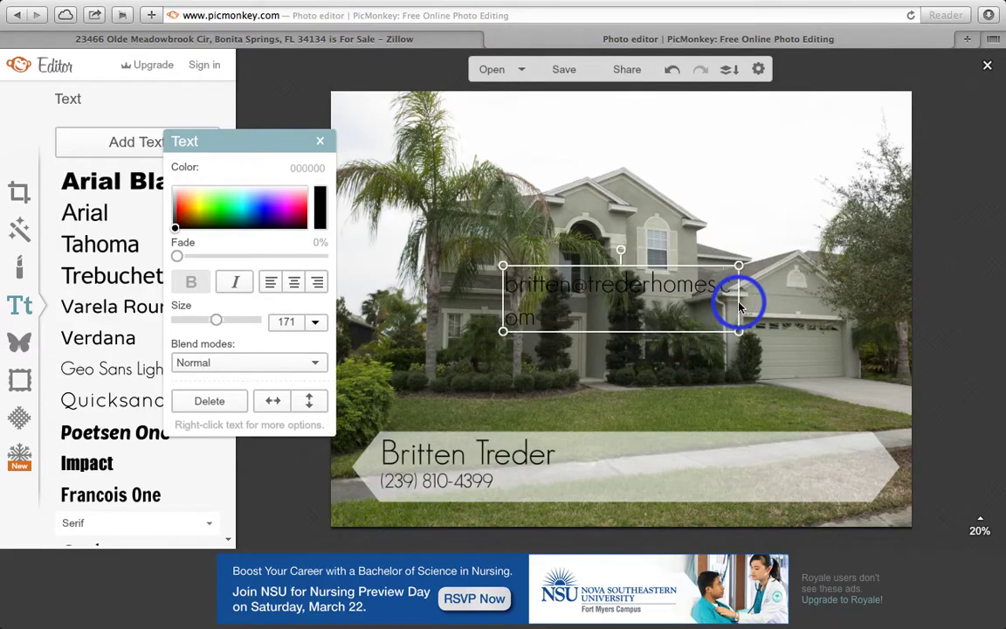
left_click_drag(738, 332, 789, 313)
left_click_drag(653, 299, 756, 446)
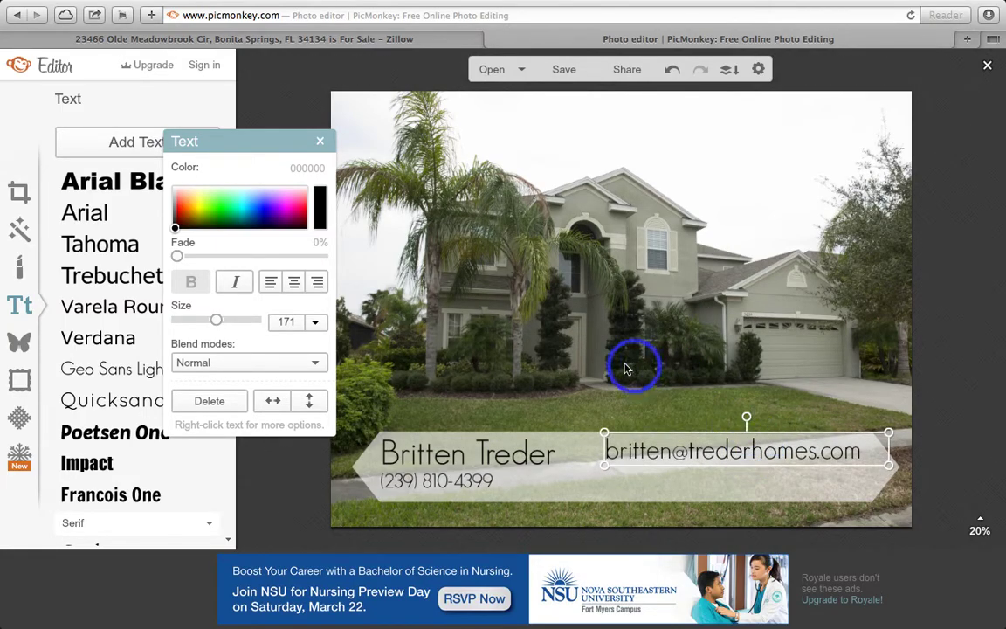
left_click(160, 145)
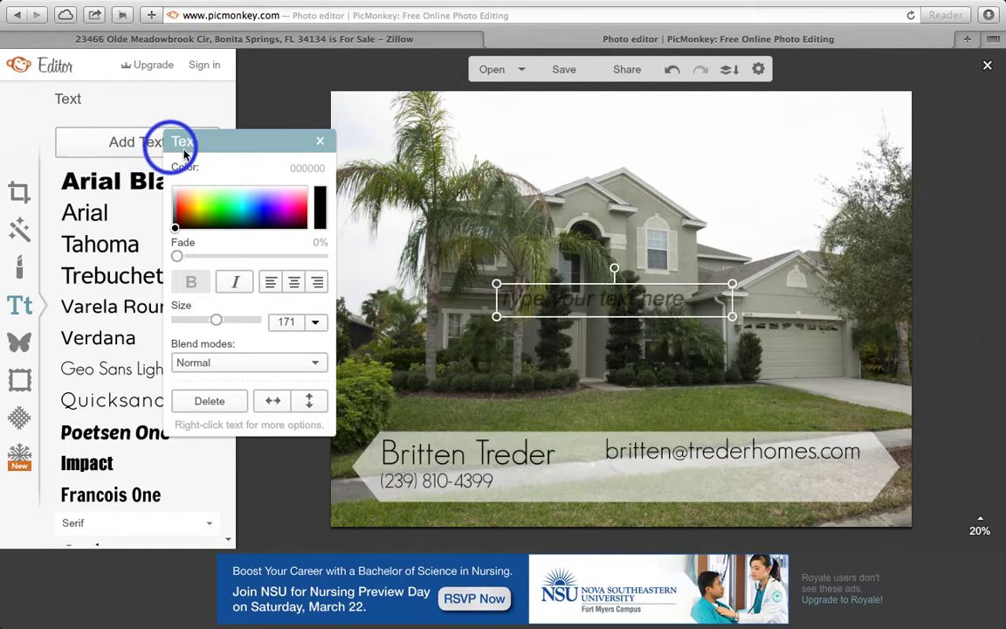
Enter the website address, fix its typo, and set it on one line under the e-mail
left_click(552, 303)
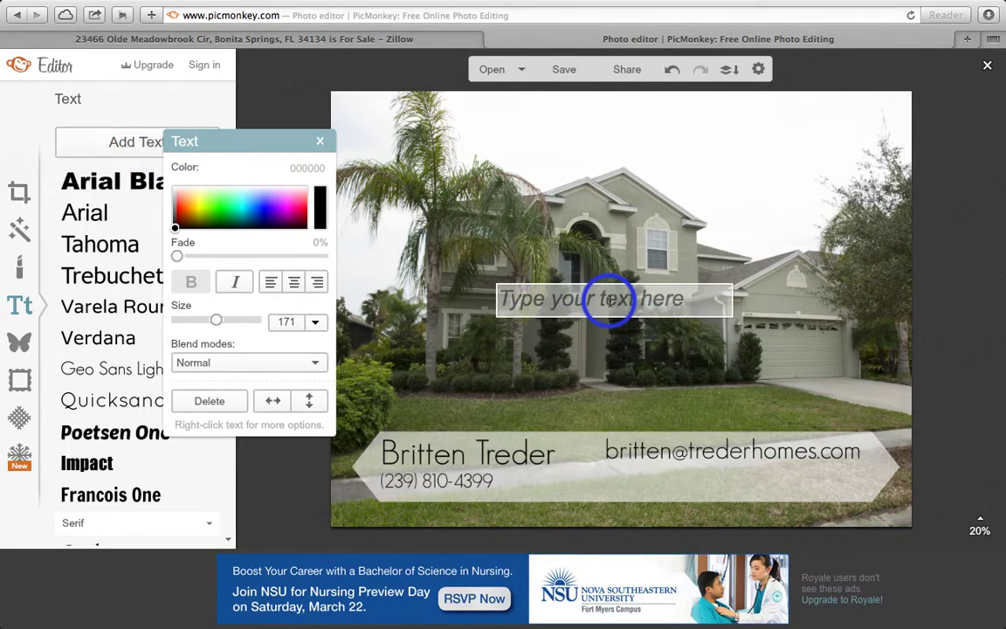
key("BackSpace")
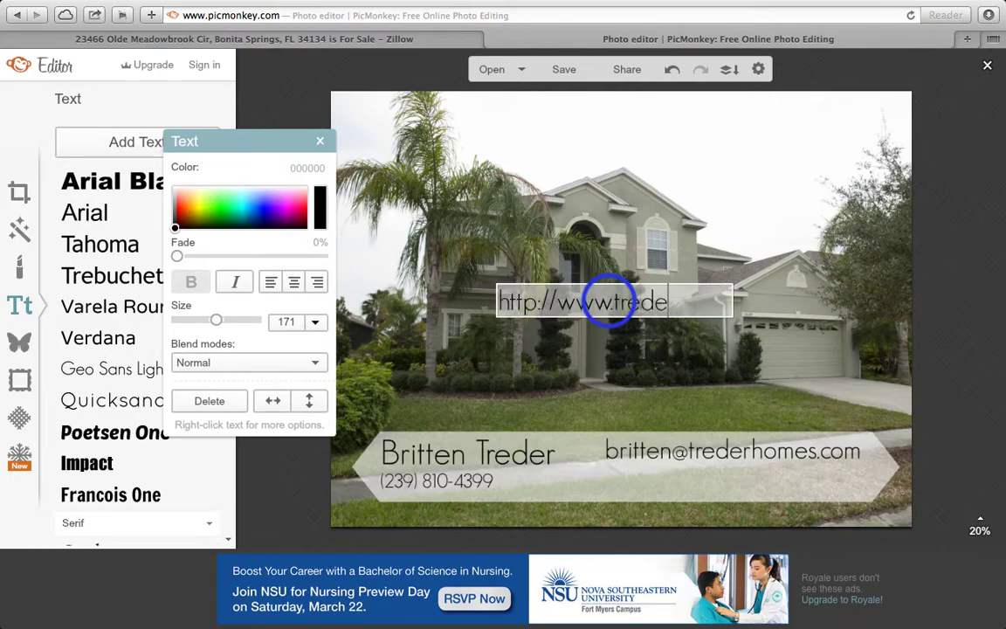
key("BackSpace")
type("es.com")
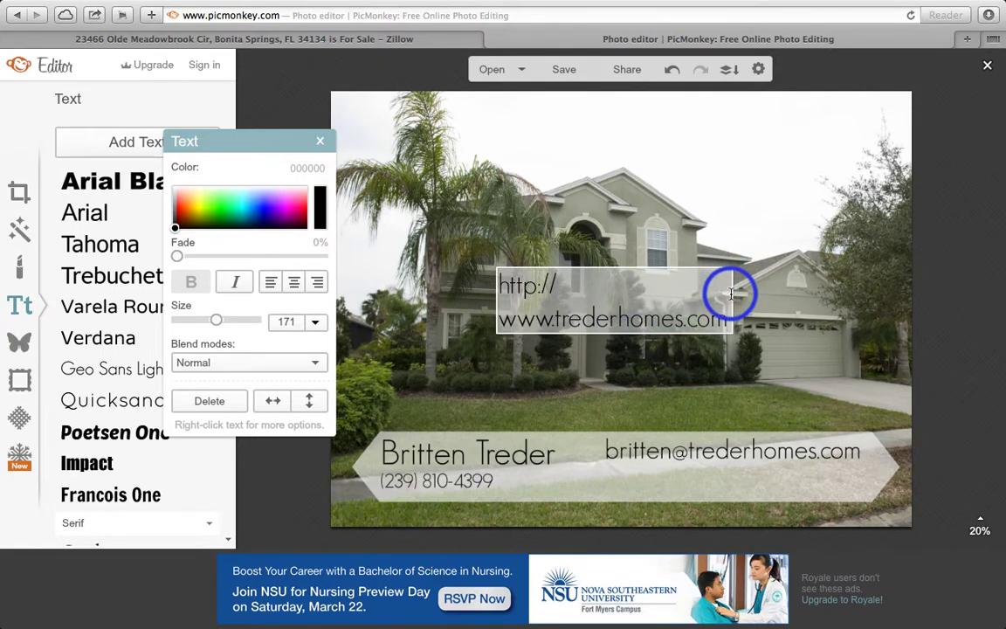
left_click(319, 143)
left_click_drag(708, 318, 826, 381)
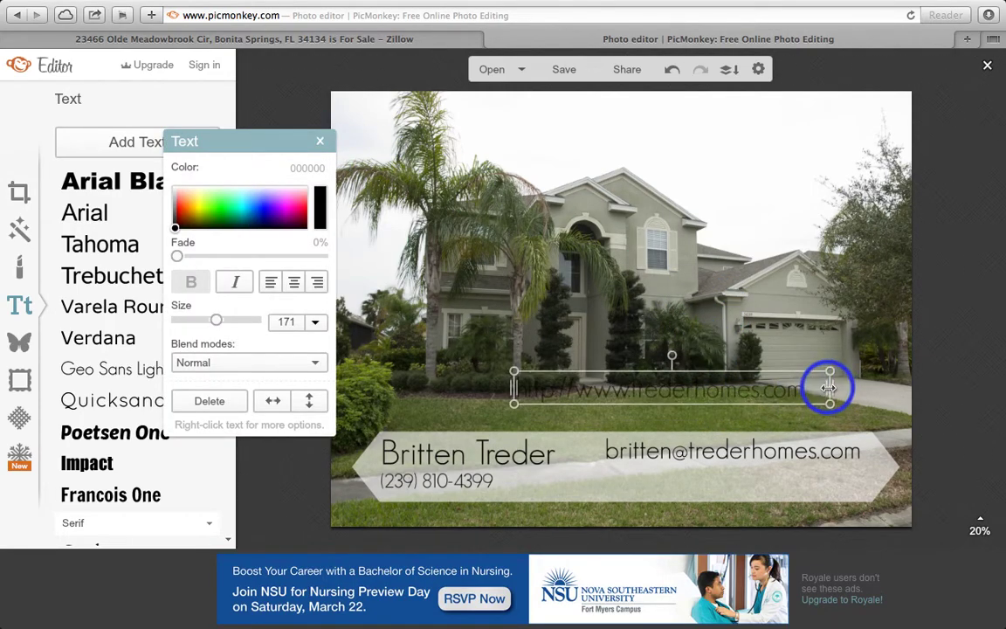
left_click_drag(652, 389, 710, 479)
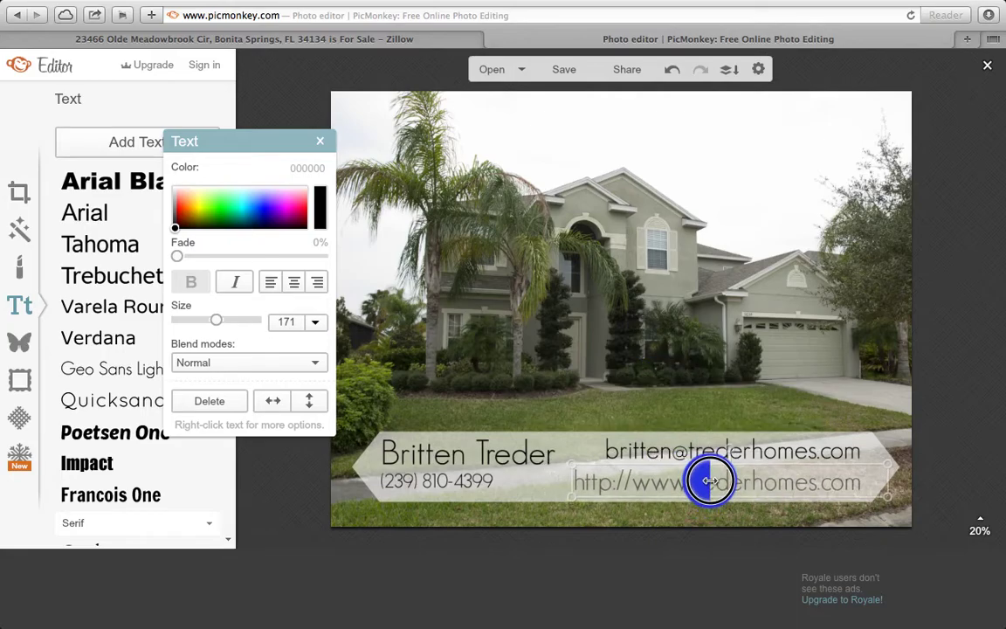
left_click(693, 382)
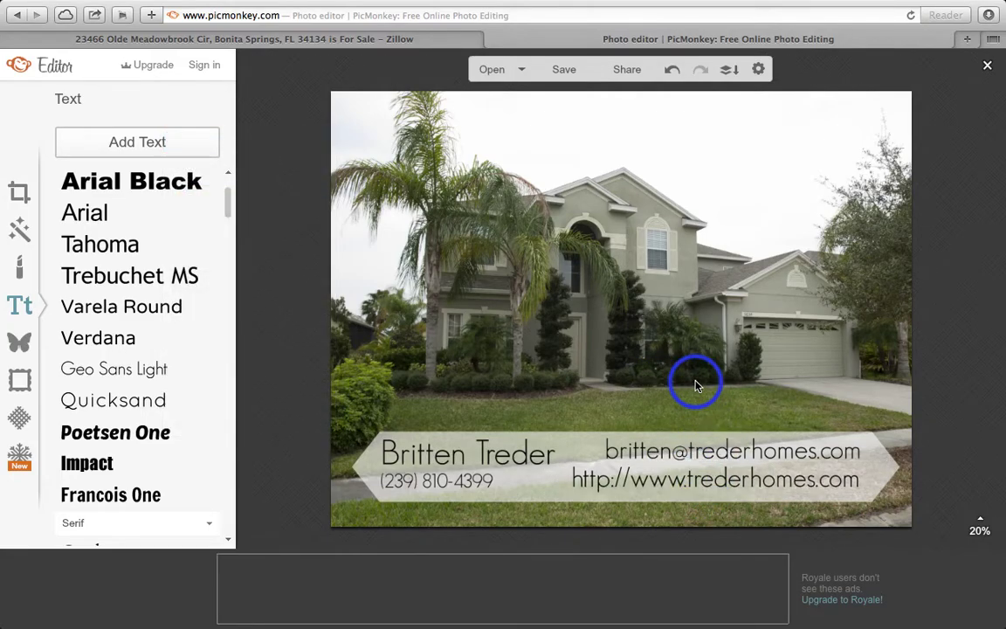
Reposition the translucent banner behind the four contact lines, nudging the e-mail slightly left
left_click(713, 486)
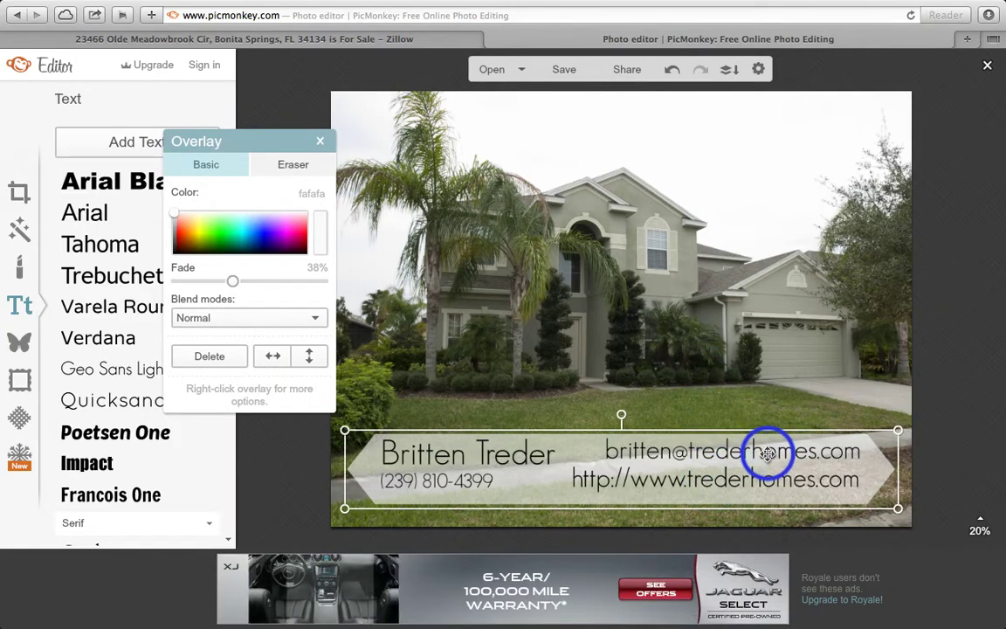
left_click_drag(871, 467, 872, 395)
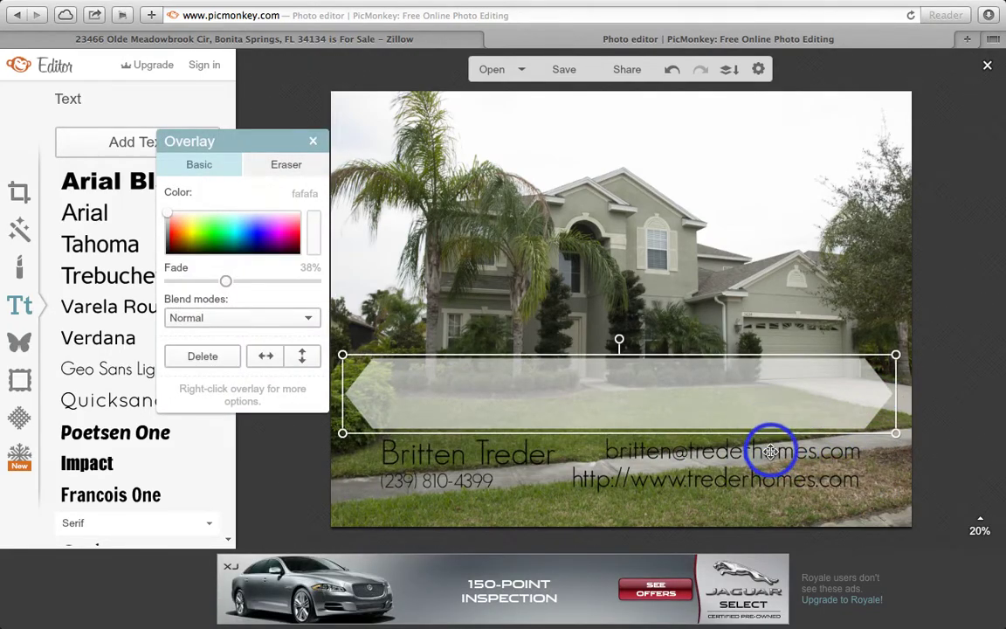
left_click(831, 460)
left_click_drag(788, 456, 764, 451)
left_click_drag(677, 386, 684, 454)
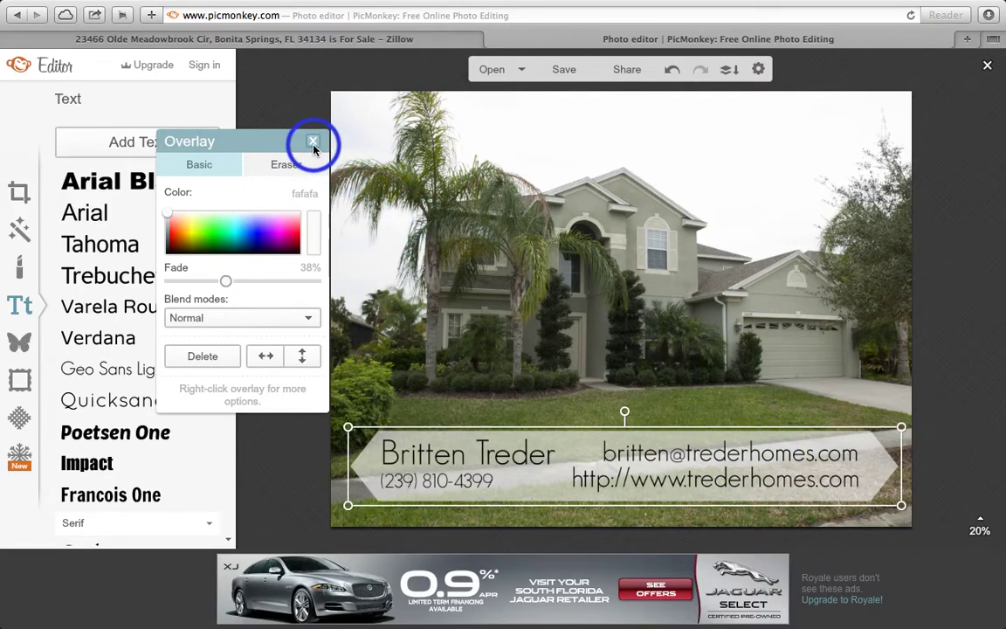
left_click(314, 142)
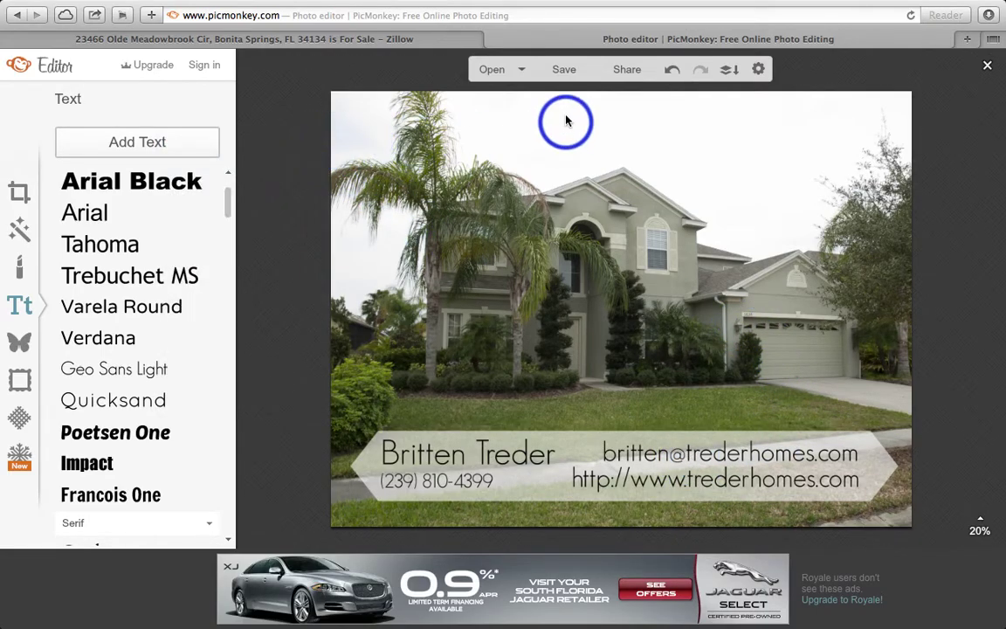
left_click(19, 342)
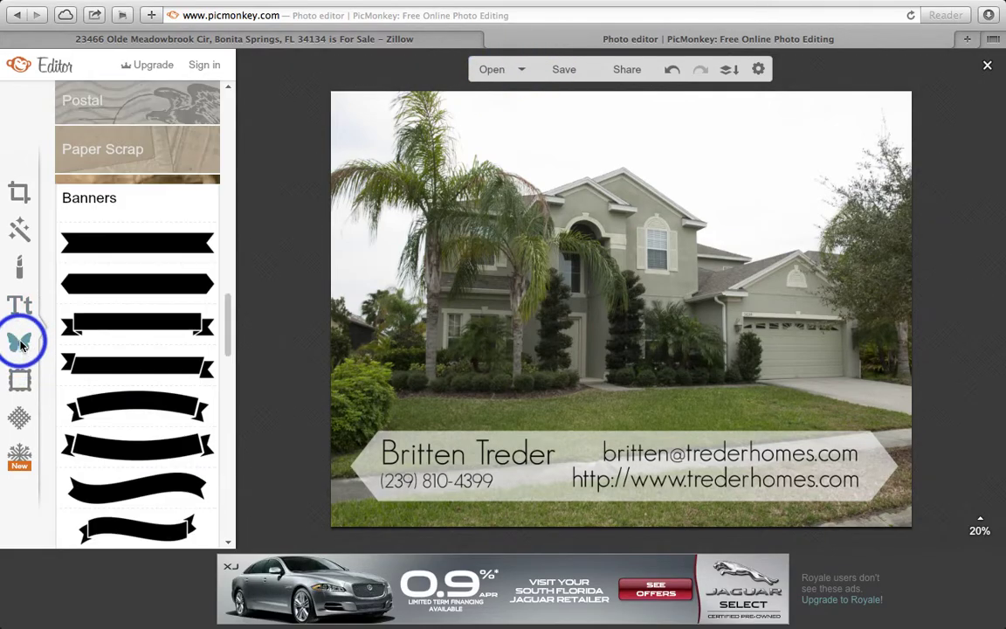
Upload the me2.jpg headshot as an overlay and enlarge it at the photo's lower right
left_click_drag(232, 327, 224, 101)
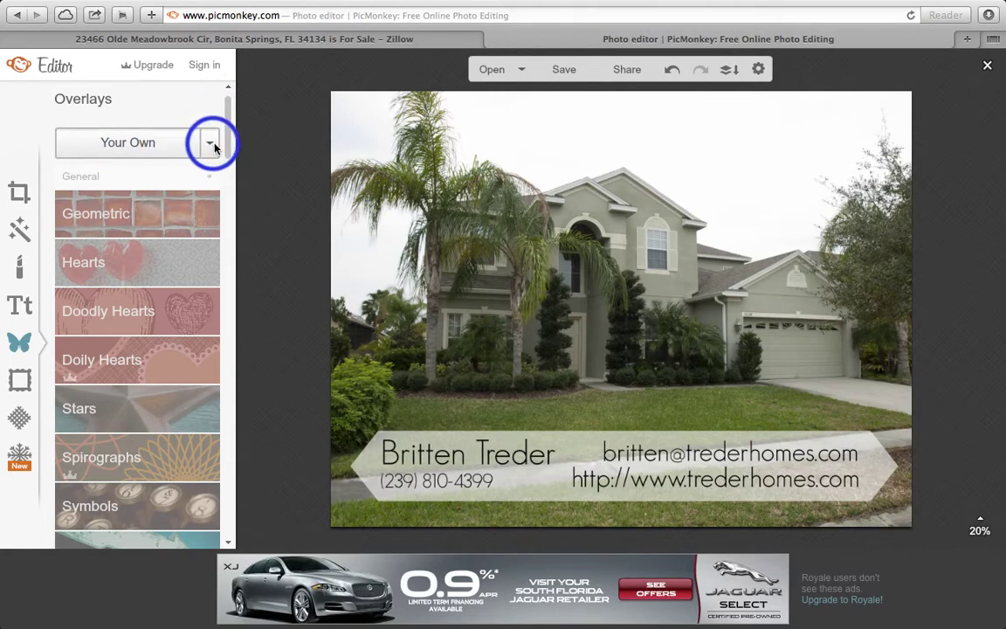
left_click(138, 145)
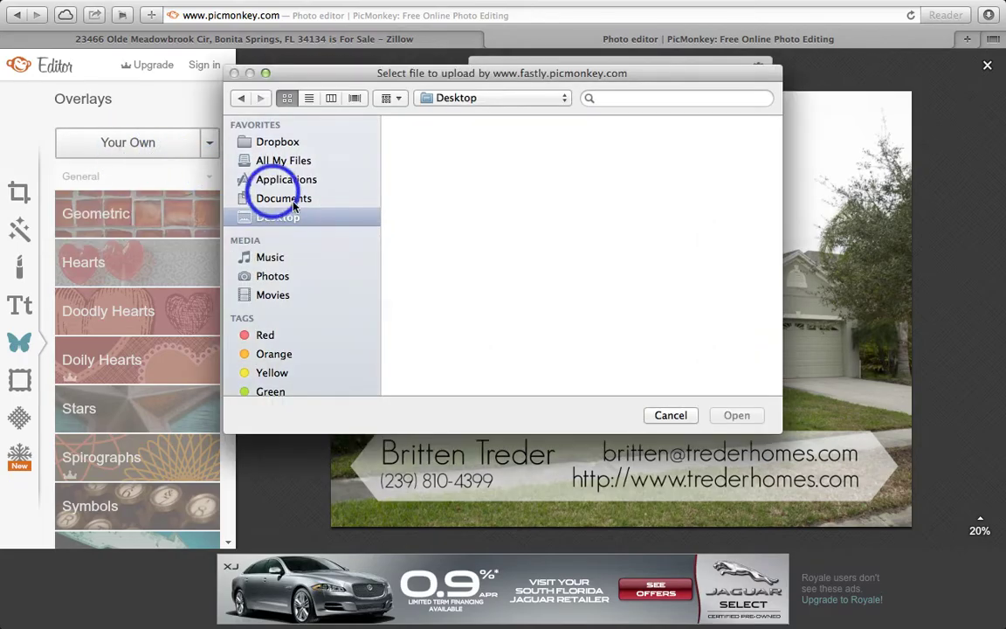
left_click(594, 99)
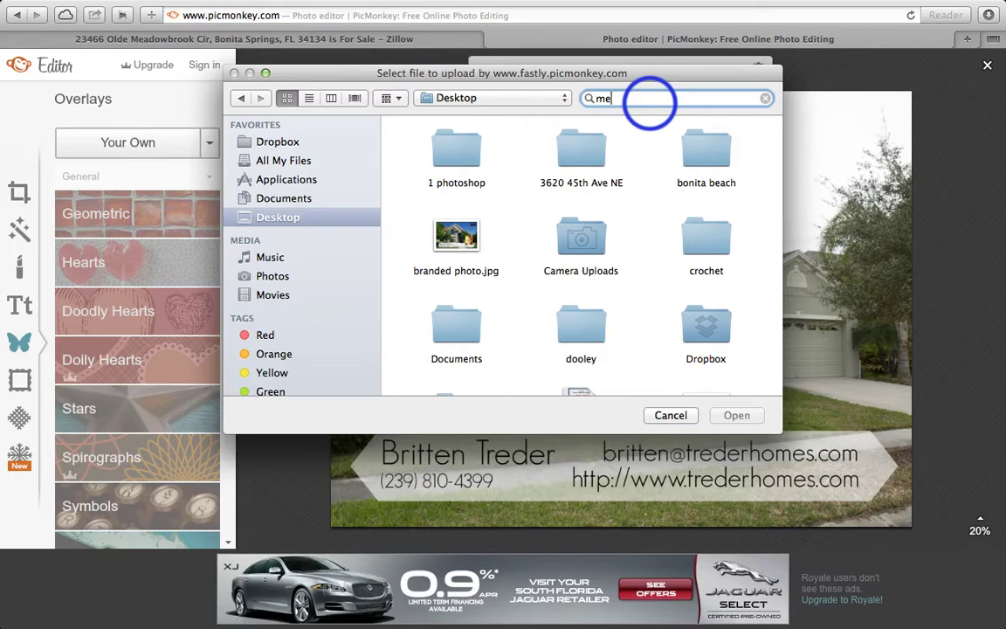
type("me2")
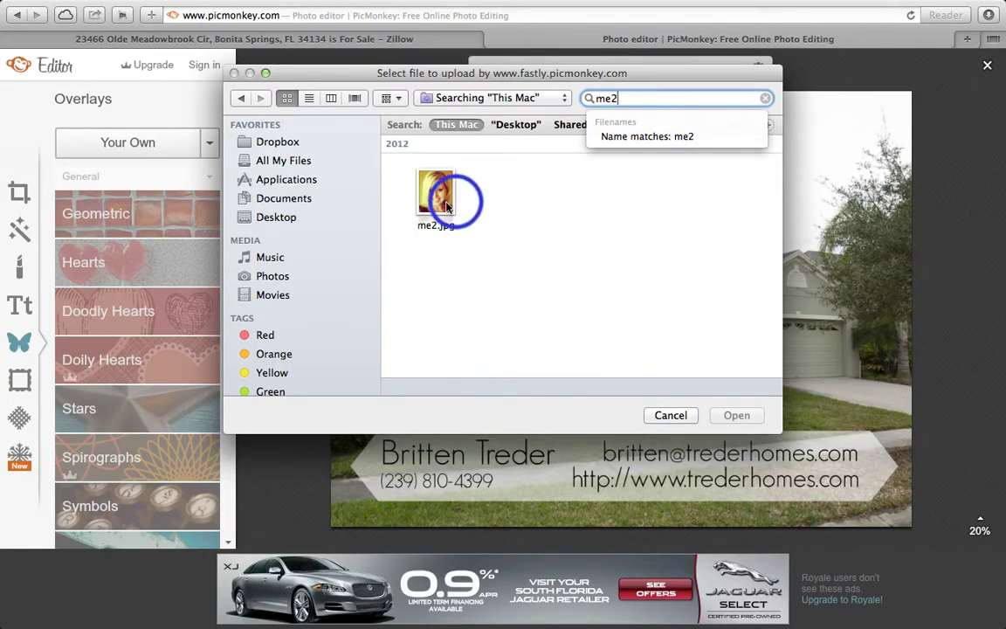
left_click(446, 206)
left_click(742, 417)
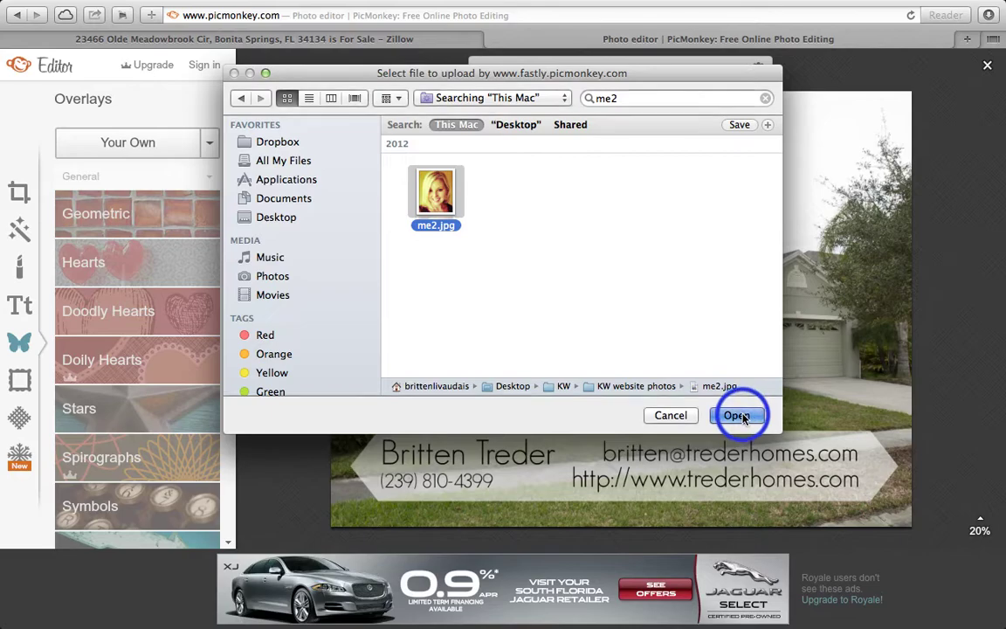
left_click_drag(604, 291, 820, 391)
left_click_drag(798, 355, 838, 399)
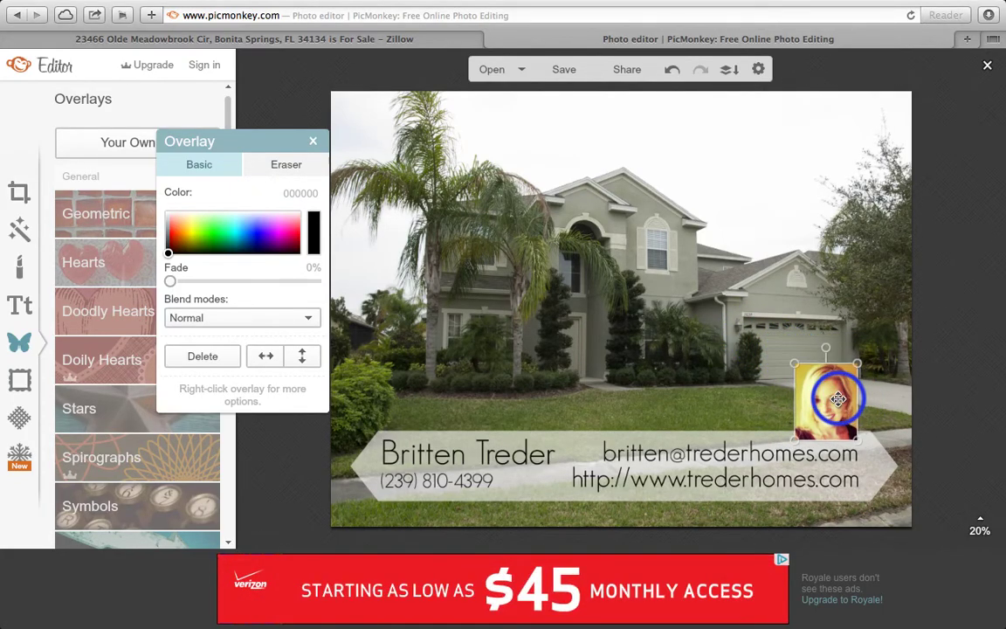
left_click(312, 142)
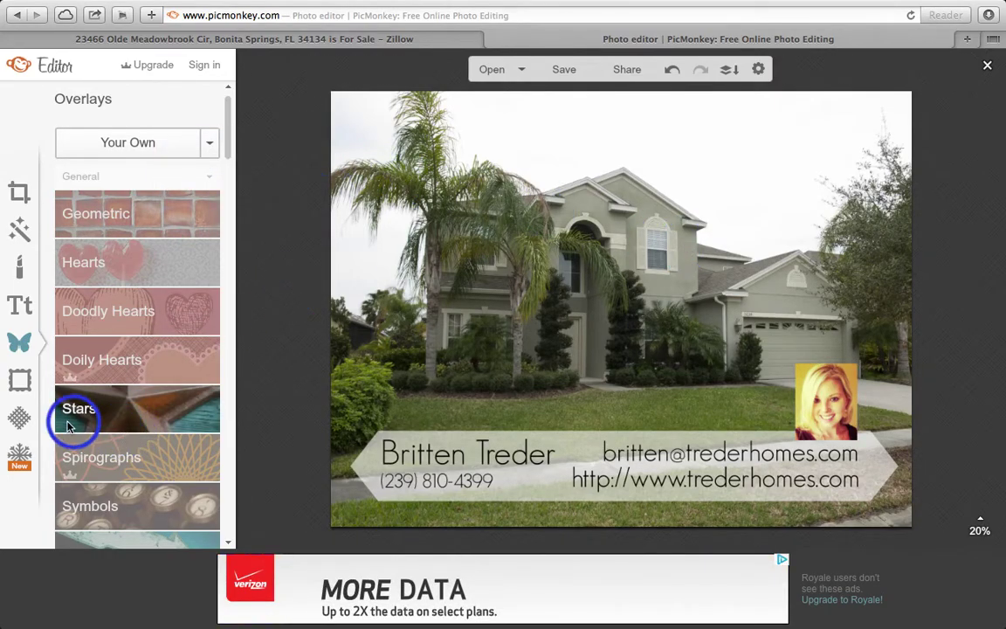
left_click(20, 380)
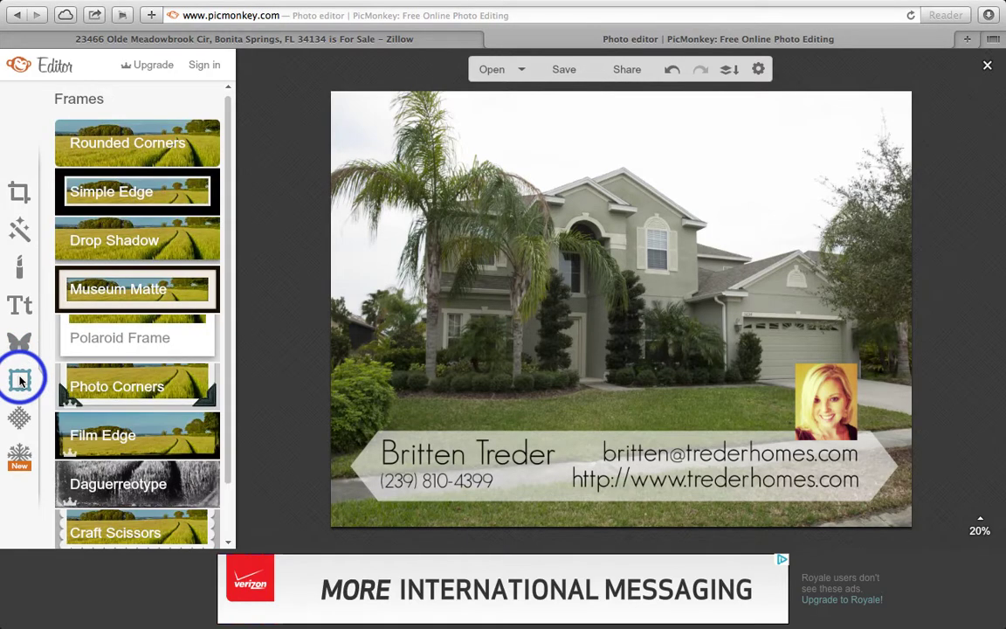
left_click(130, 201)
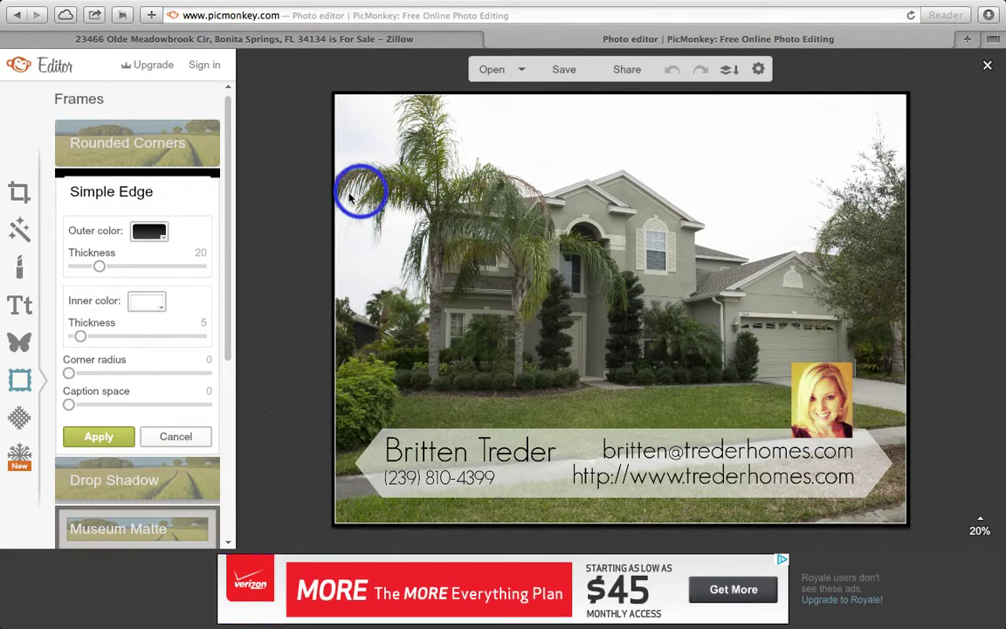
left_click(24, 198)
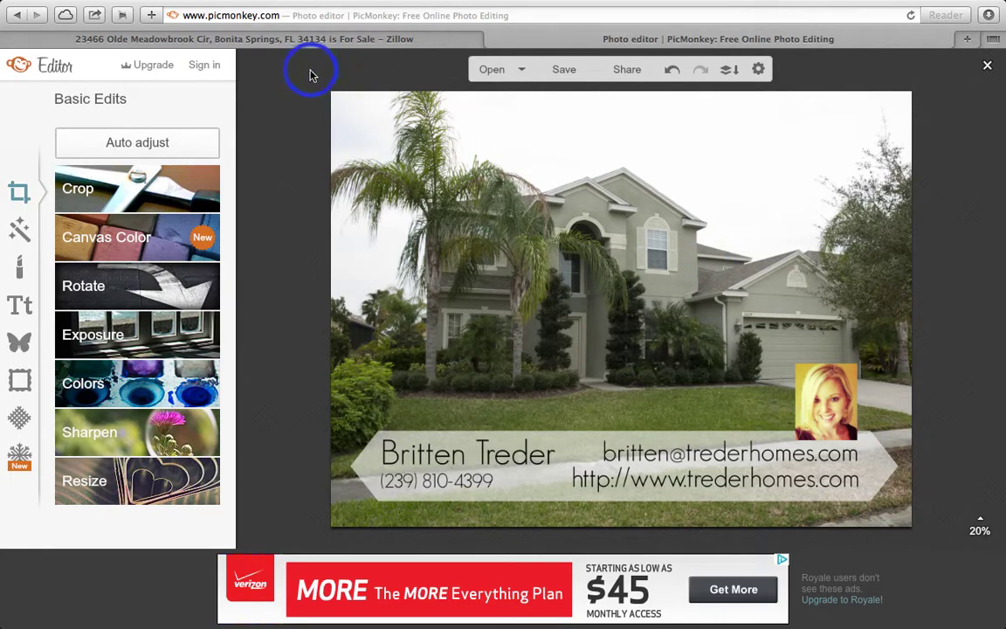
left_click(21, 343)
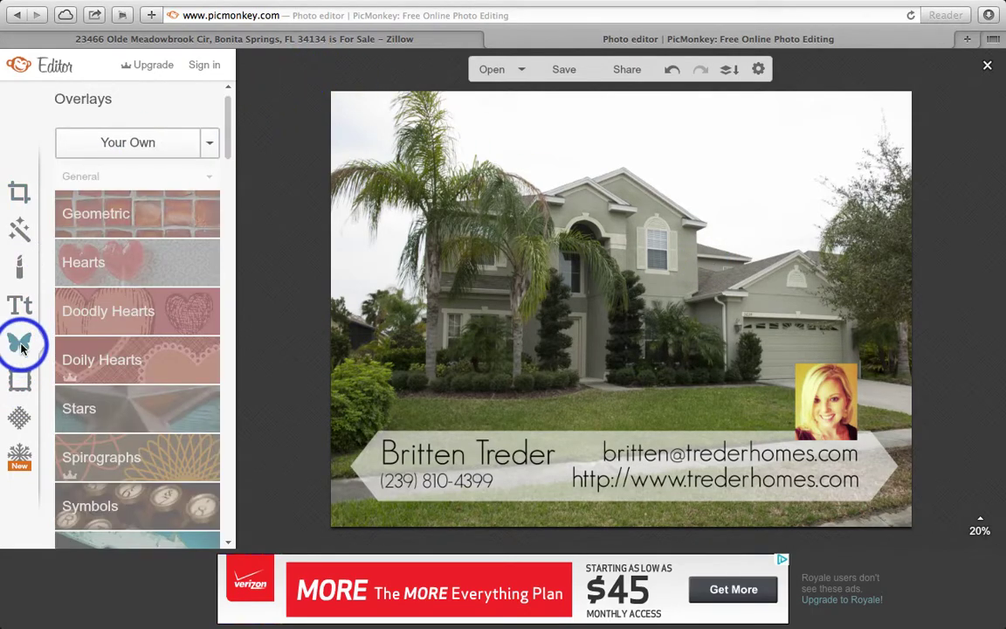
left_click(158, 147)
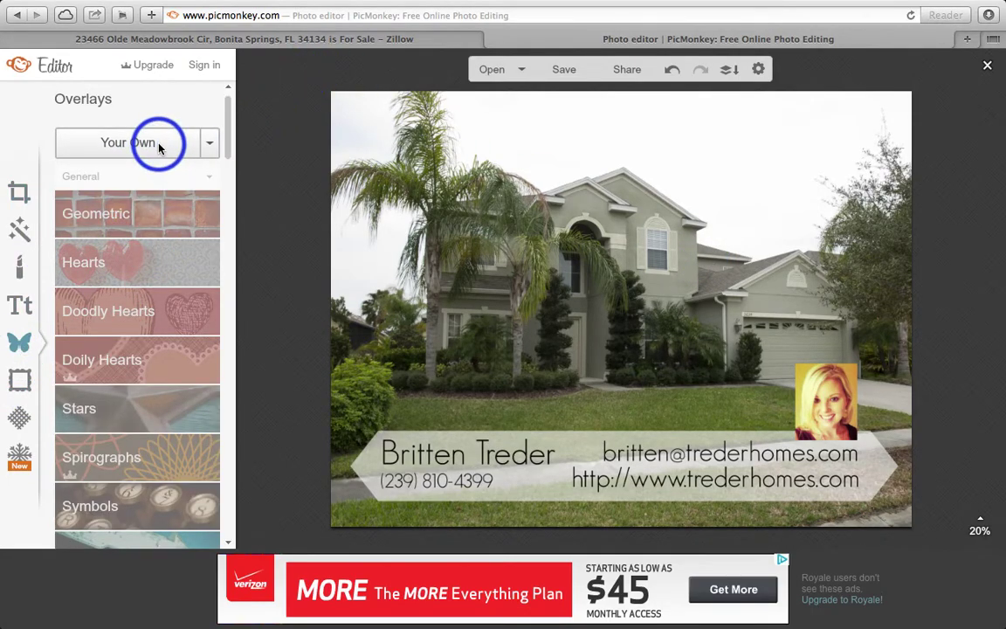
Find the new kw logos folder and open its png files subfolder
left_click(635, 101)
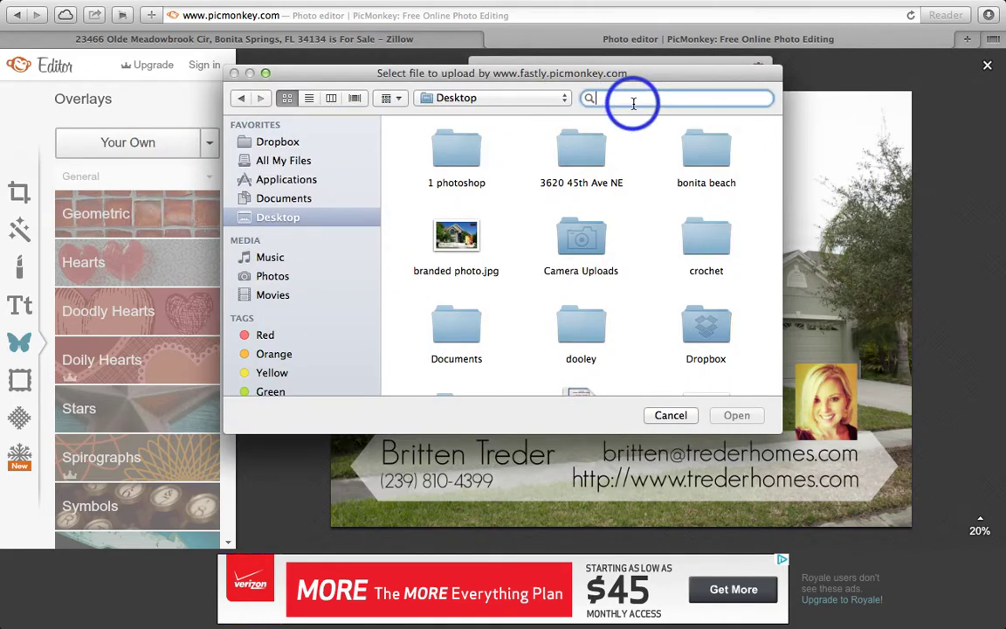
type("new kw logos")
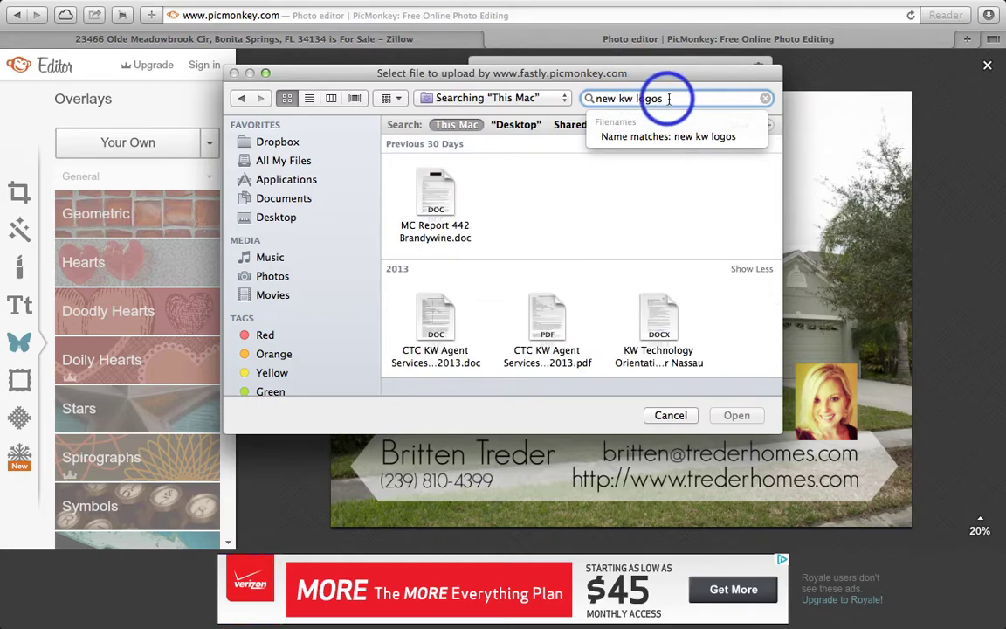
left_click(674, 99)
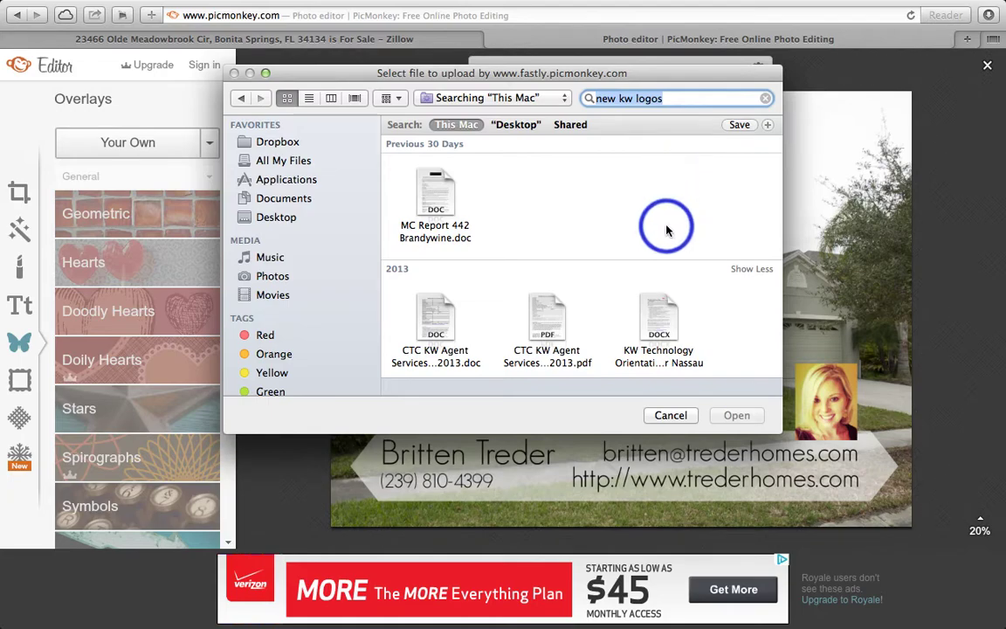
scroll(657, 222, "down", 3)
left_click(437, 321)
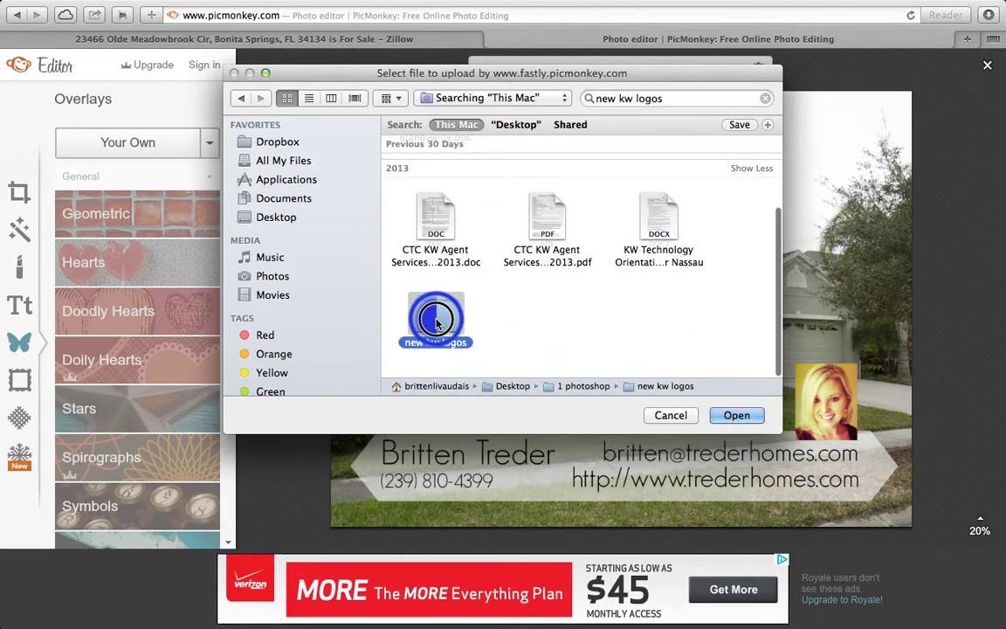
double_click(437, 320)
double_click(566, 240)
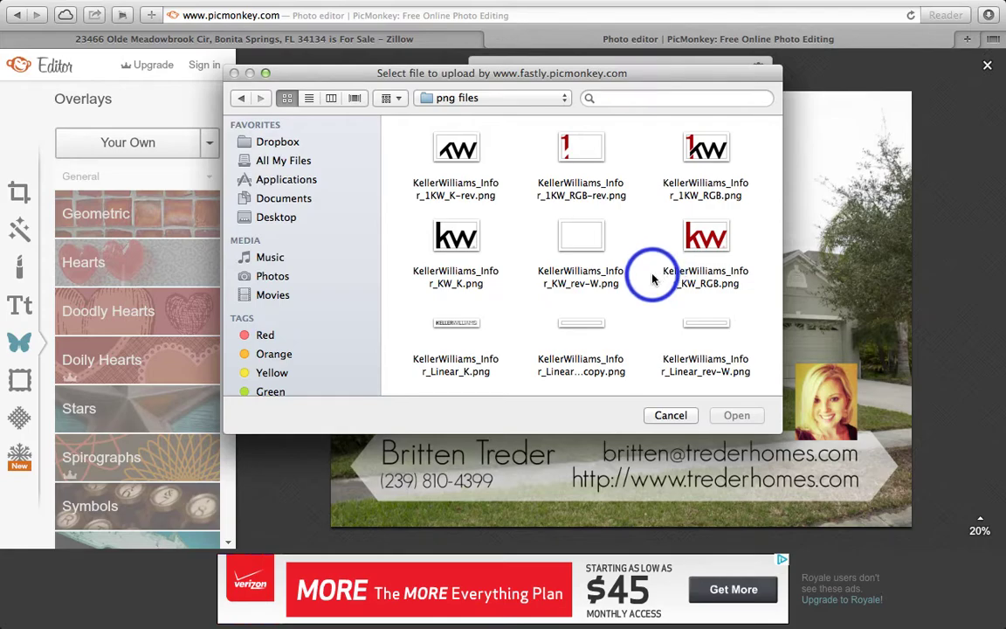
Choose the KellerWilliams Realty Sec Logo copy file and upload it as an overlay
scroll(652, 278, "down", 5)
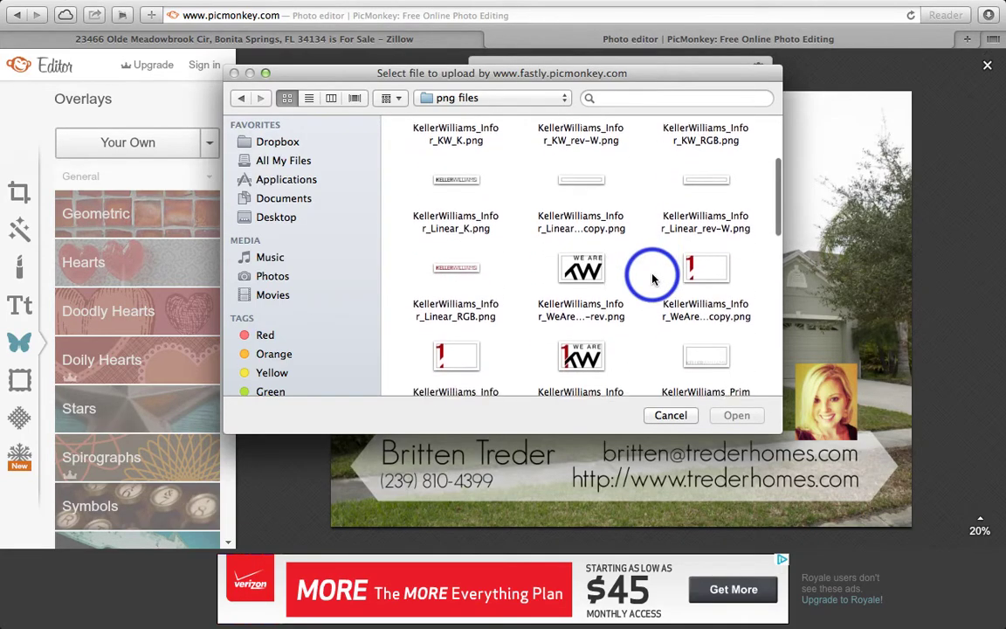
scroll(653, 278, "down", 5)
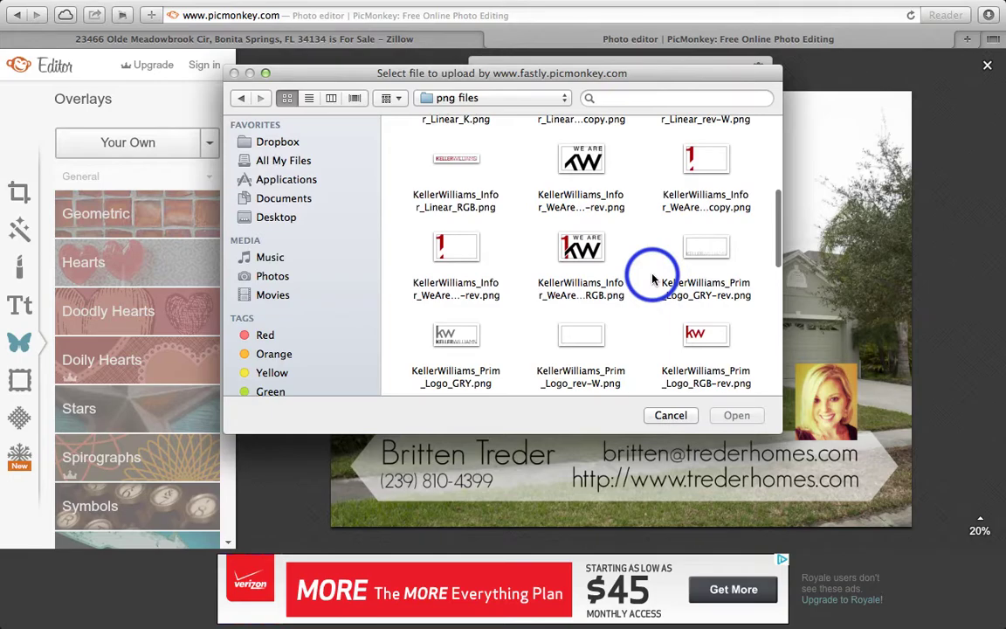
scroll(652, 278, "down", 5)
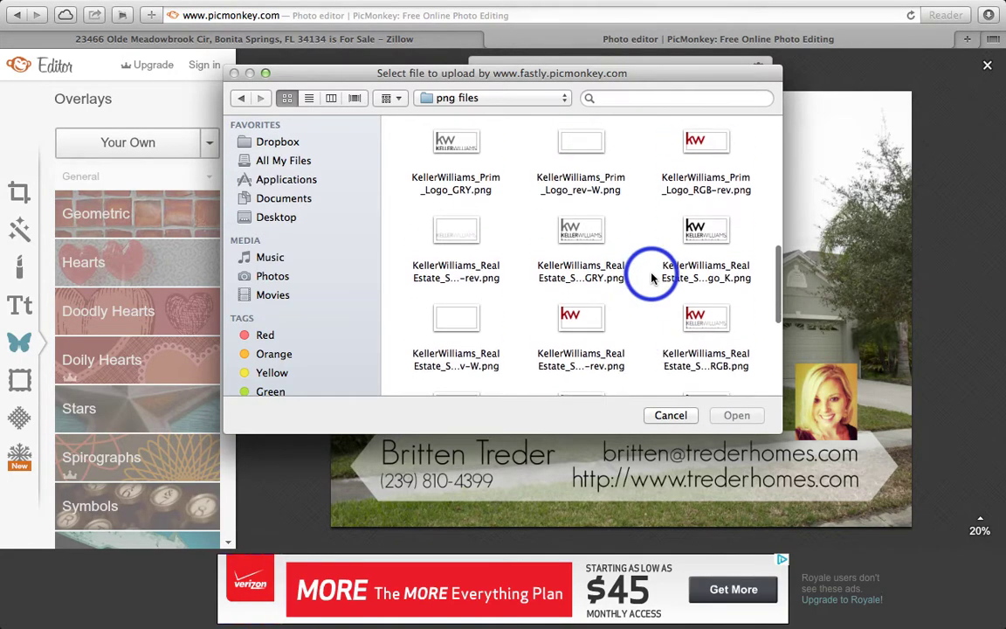
scroll(651, 278, "down", 3)
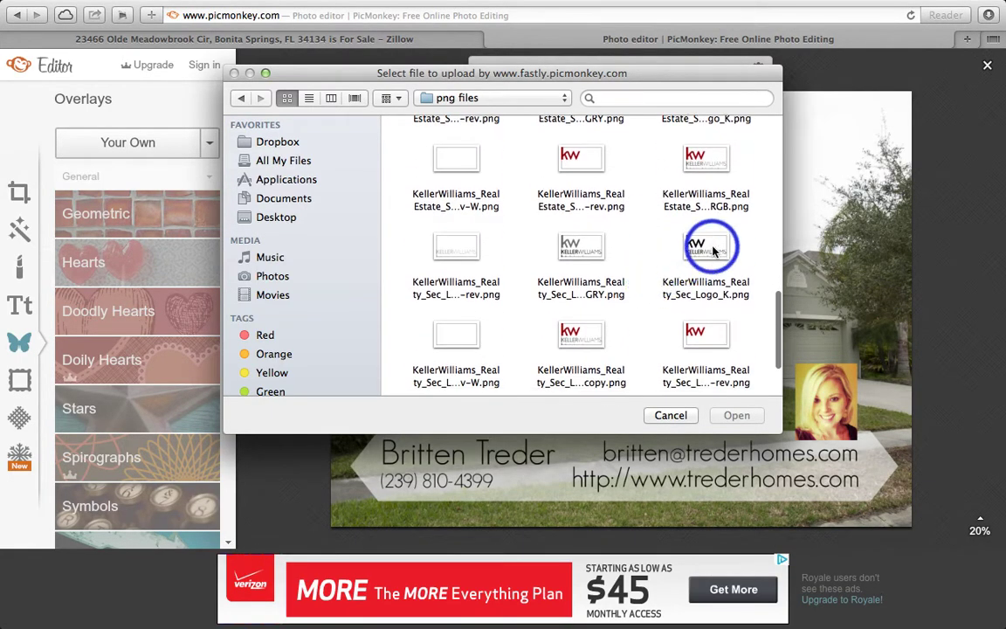
scroll(644, 304, "down", 1)
left_click(583, 303)
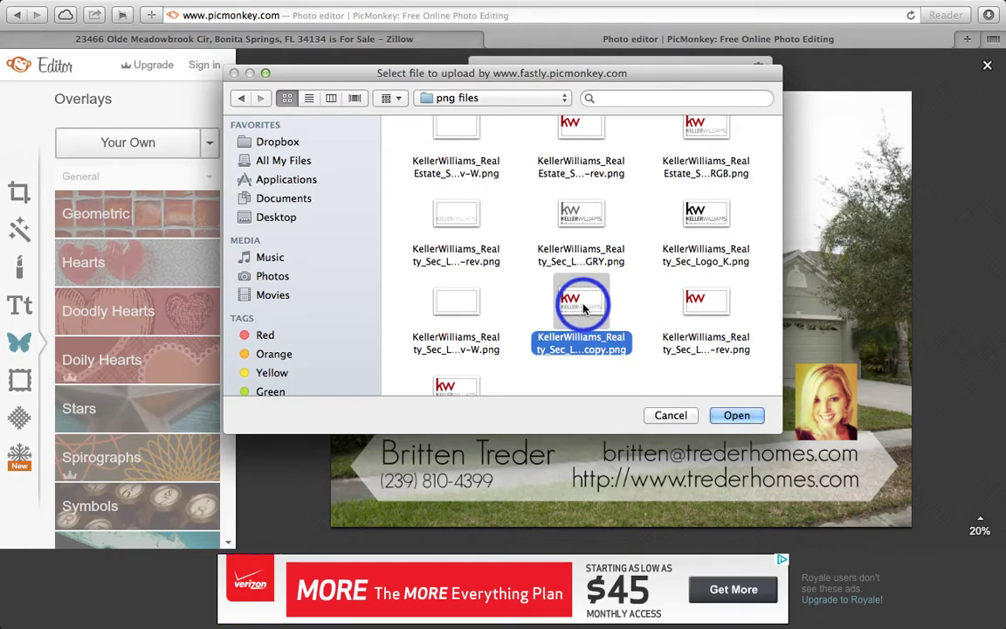
left_click(759, 416)
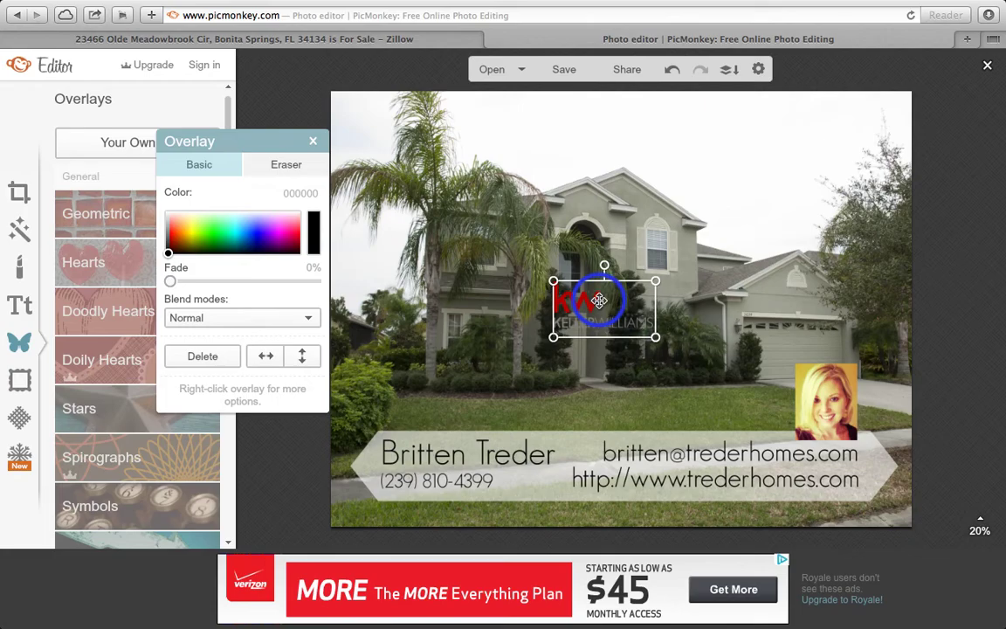
Place the Keller Williams logo in the photo's top-right corner, above the headshot
left_click_drag(602, 292, 638, 266)
left_click_drag(756, 206, 809, 125)
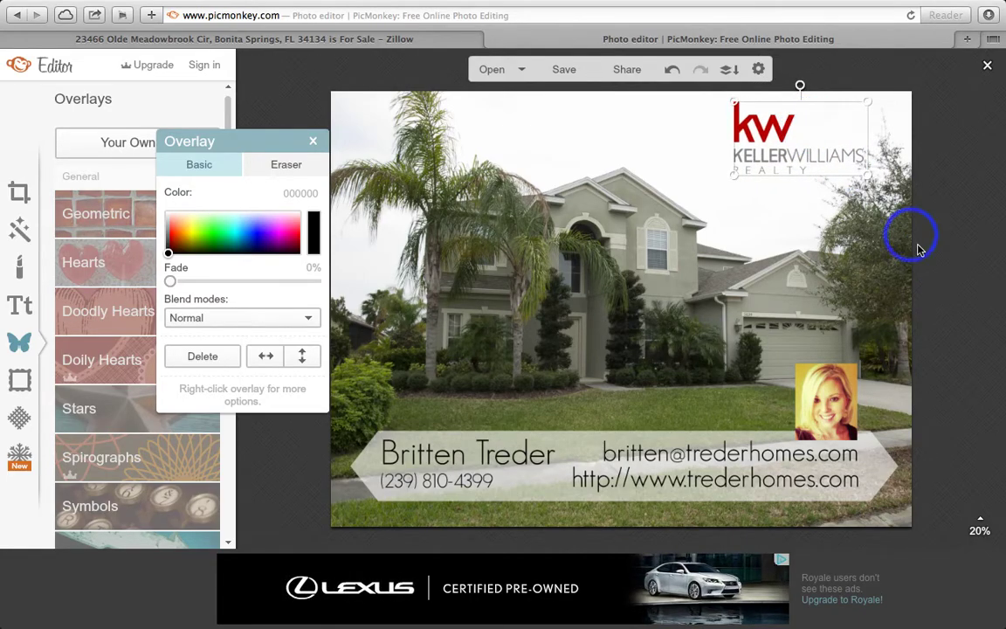
left_click(965, 252)
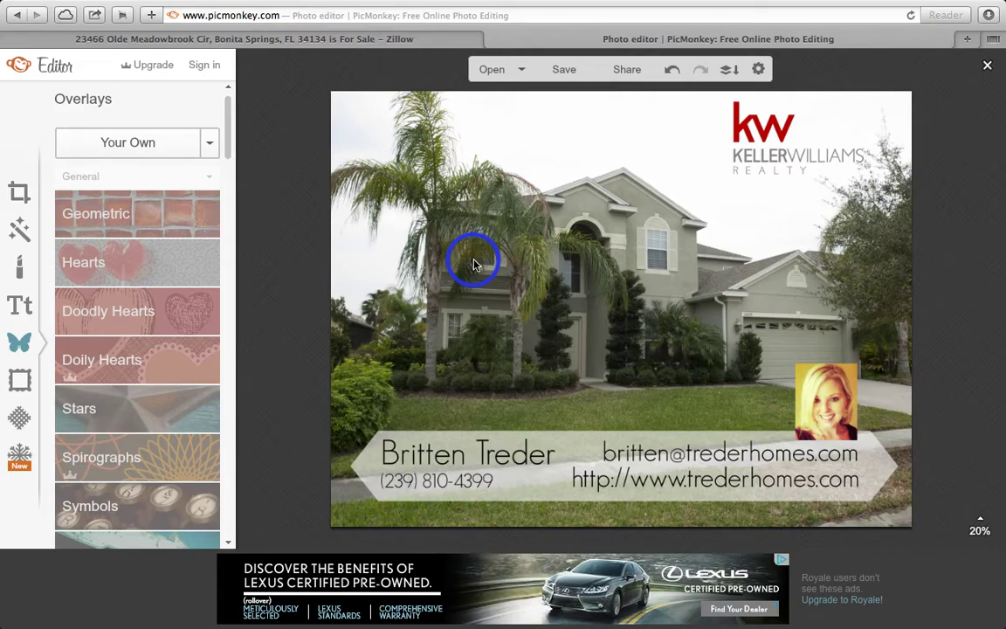
left_click(284, 36)
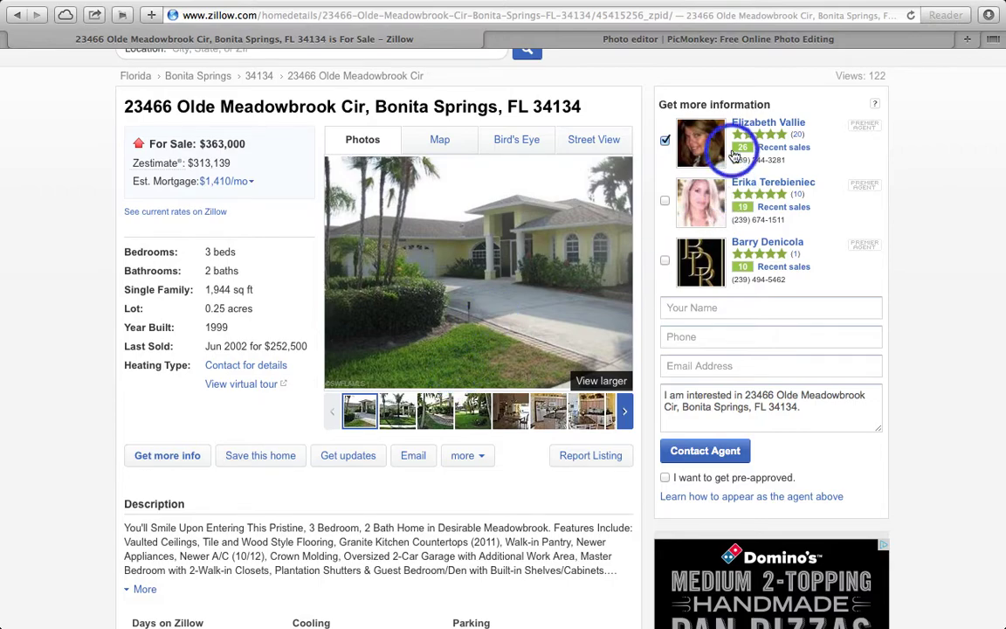
left_click(685, 39)
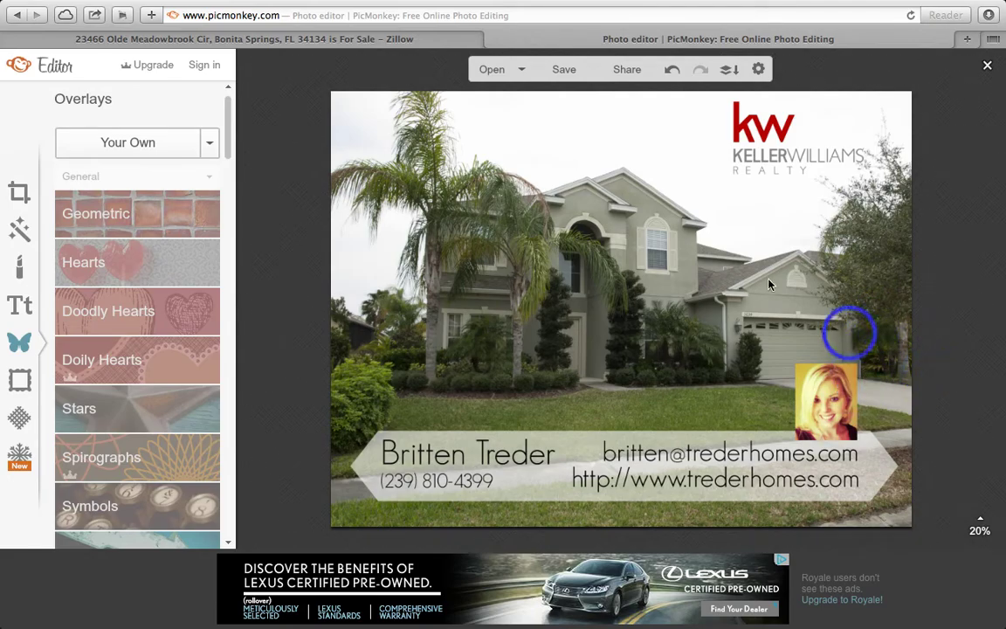
left_click(337, 39)
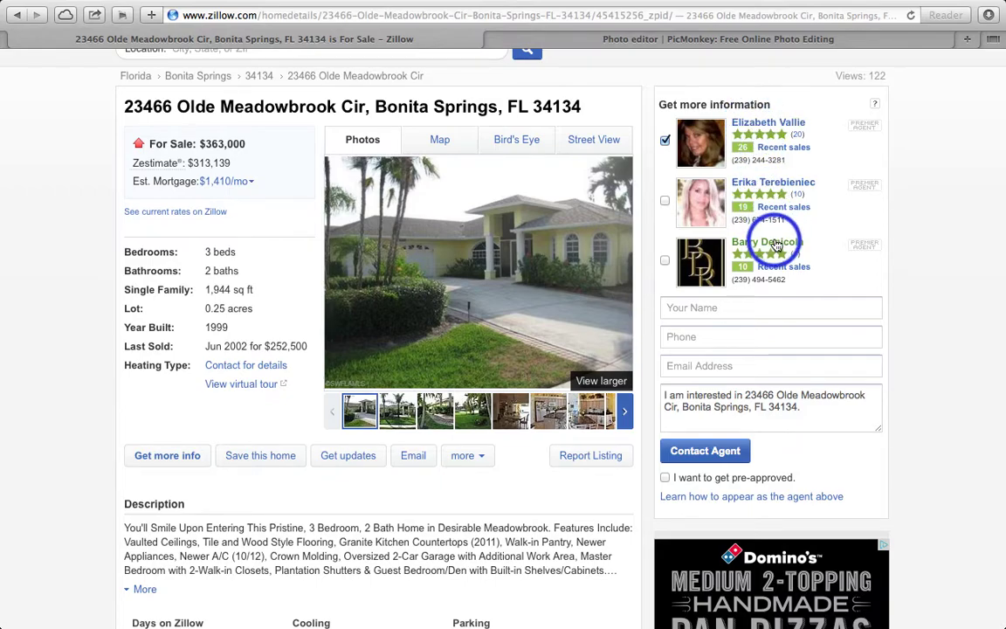
left_click(714, 44)
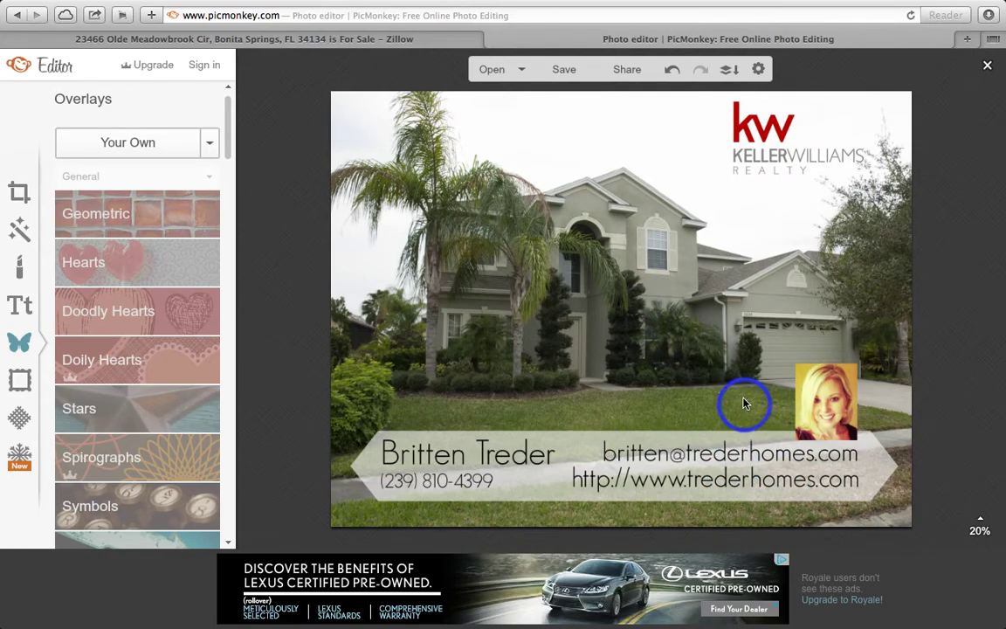
left_click(565, 72)
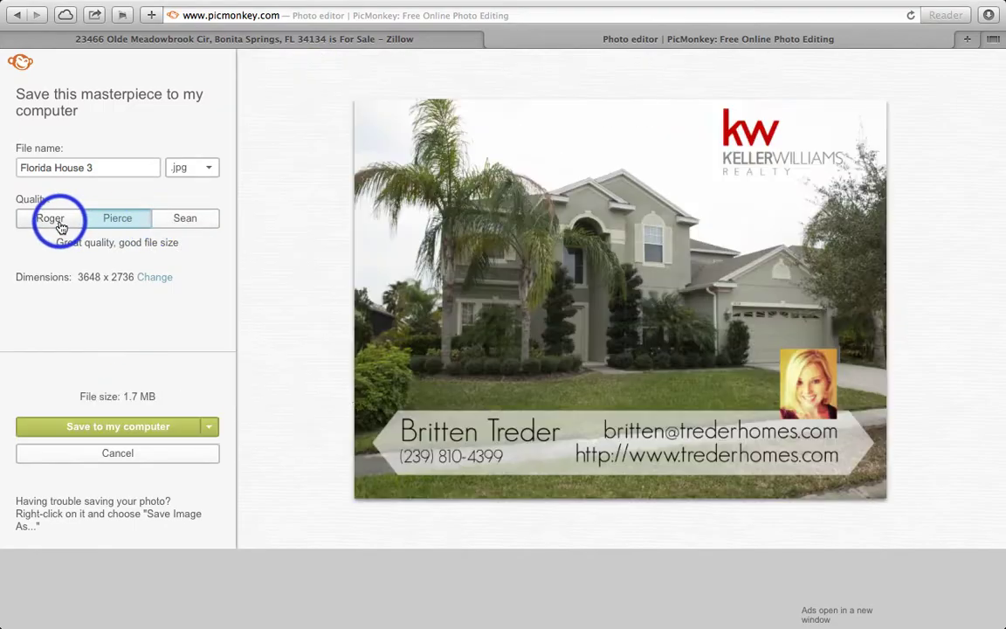
Choose Sean quality (3.3 MB) for Florida House 3.jpg and begin saving to the computer
left_click(186, 220)
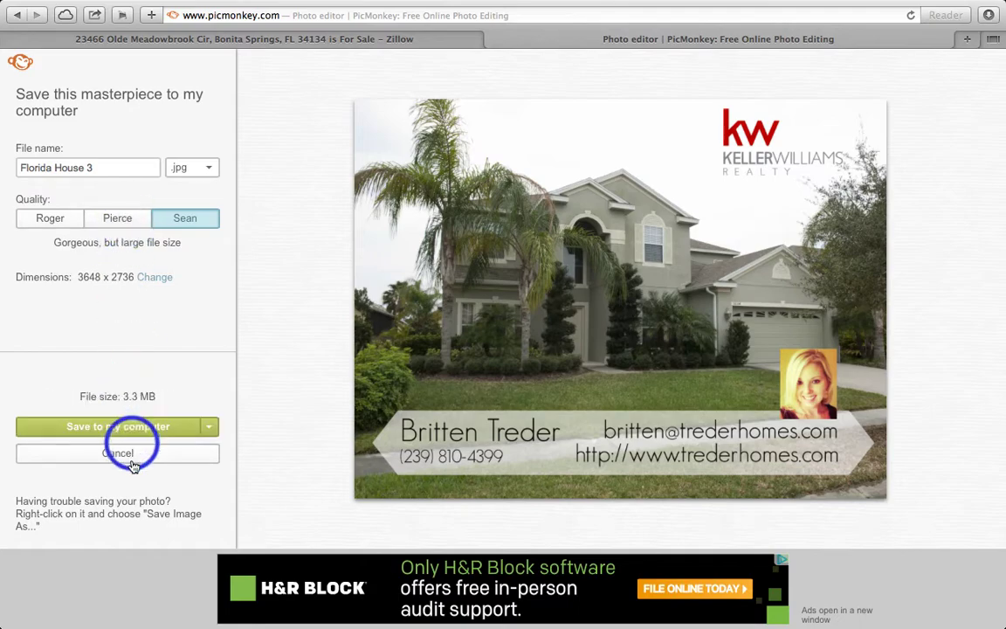
left_click(166, 431)
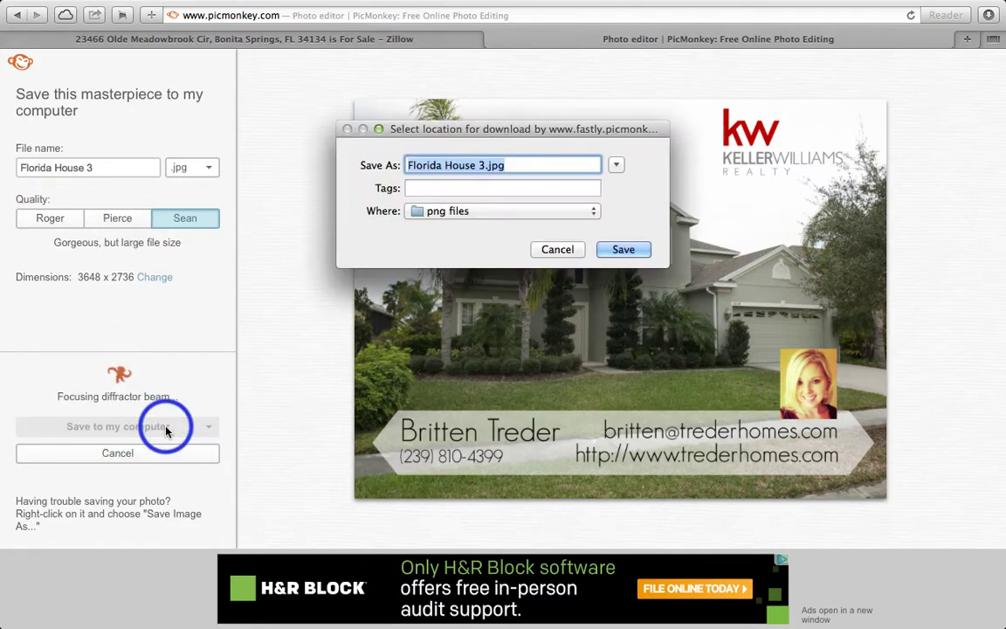
Save the photo to the Desktop as 'Florida House 3 branded.jpg'
left_click(428, 211)
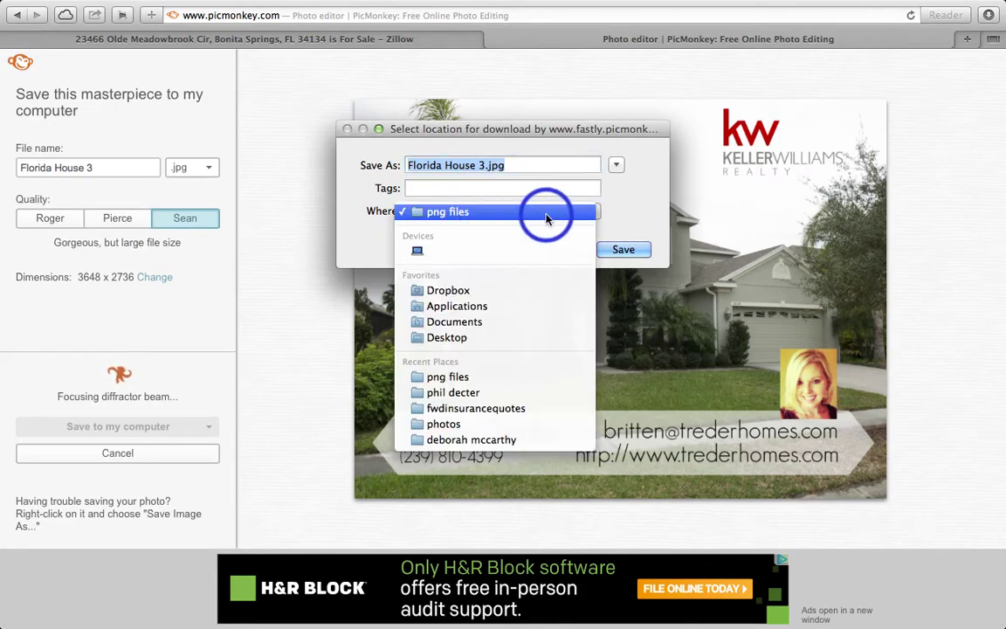
left_click(516, 339)
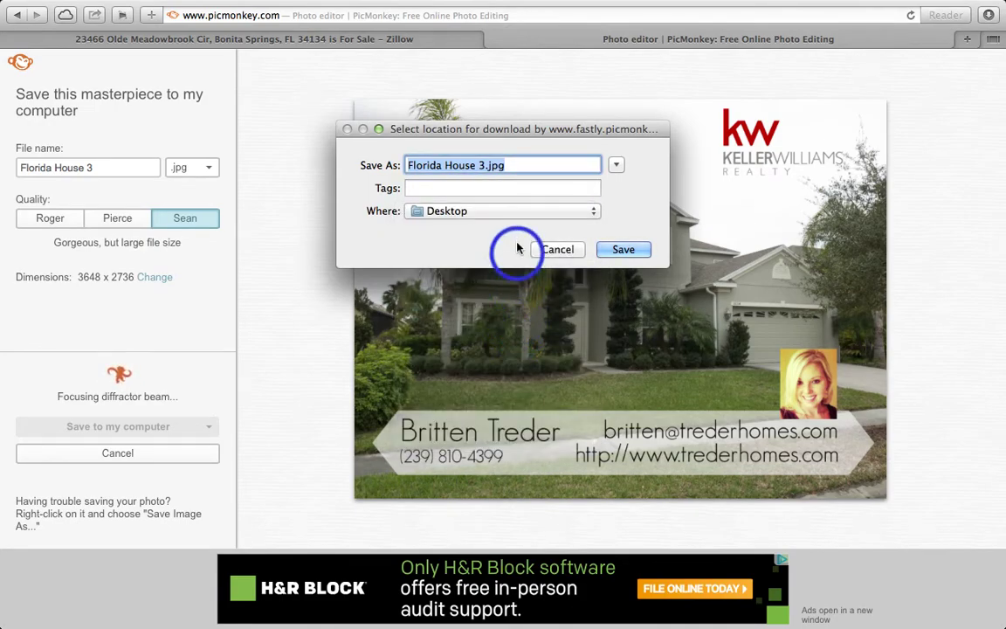
left_click(480, 166)
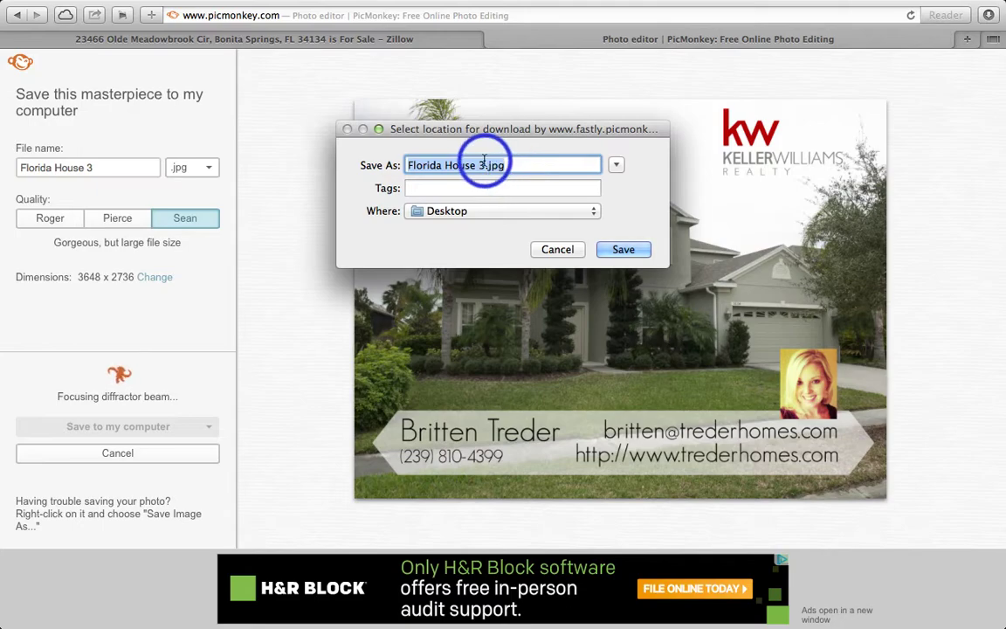
left_click(639, 165)
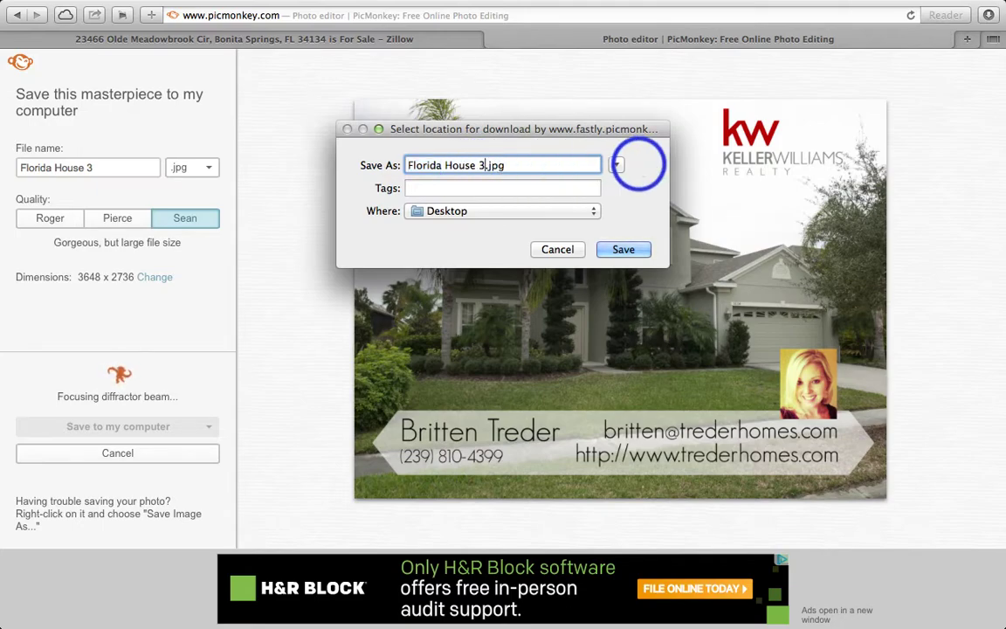
type("branded")
left_click(628, 251)
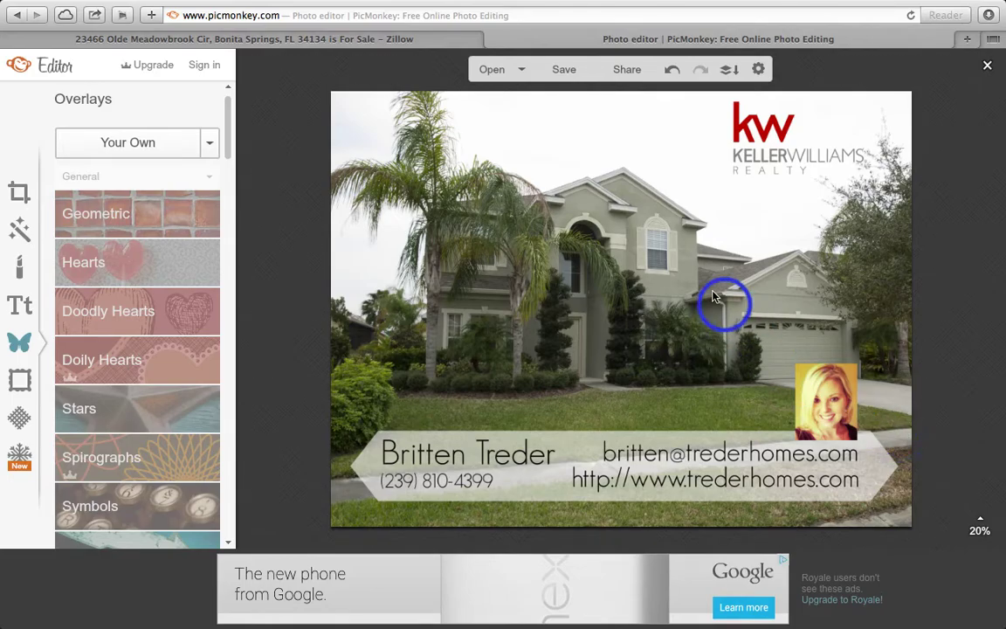
left_click(377, 44)
scroll(479, 496, "down", 1)
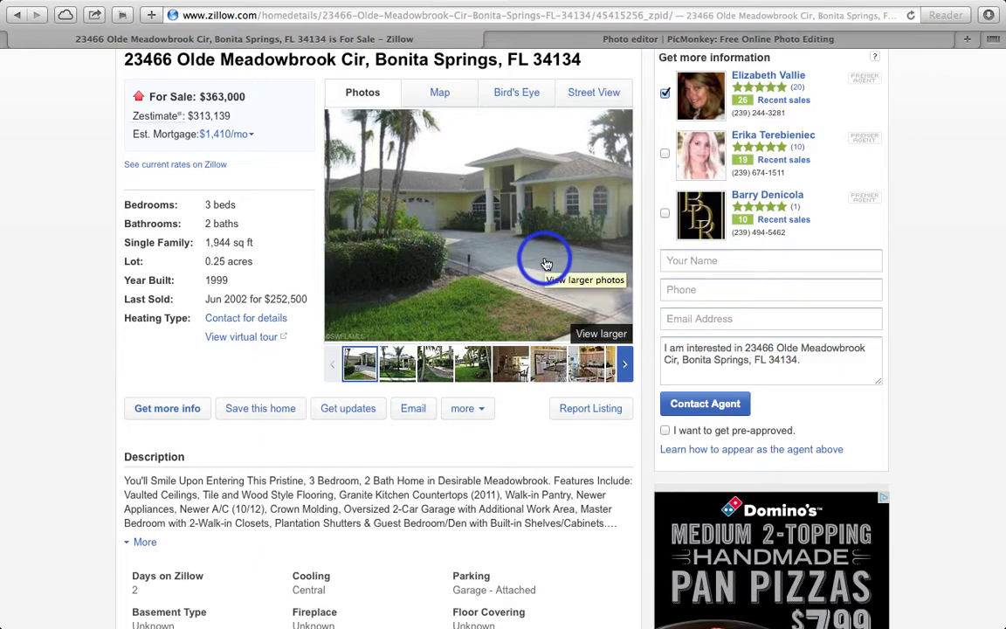
scroll(446, 452, "down", 1)
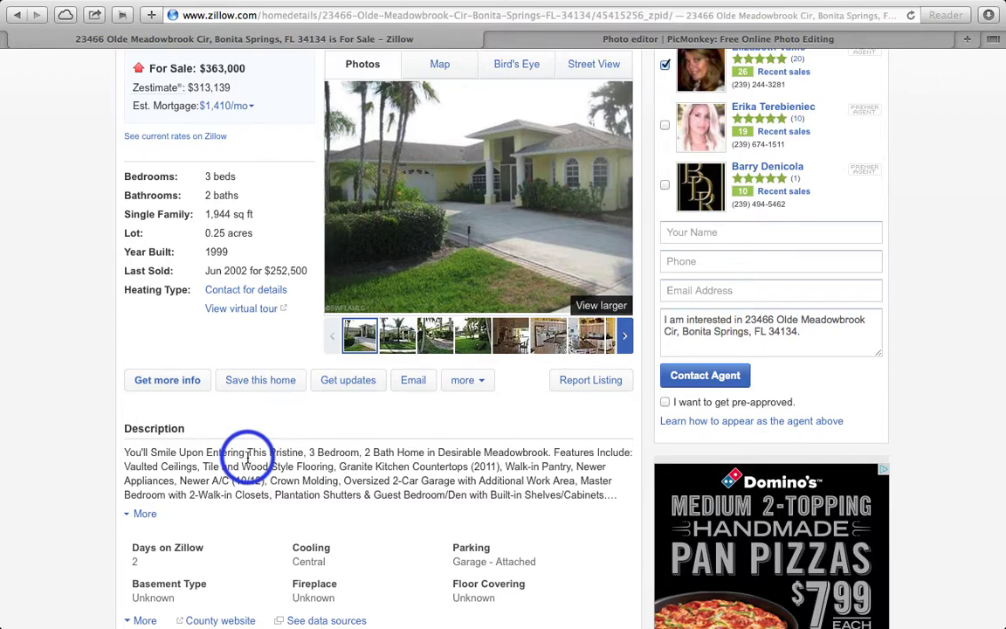
scroll(601, 228, "up", 5)
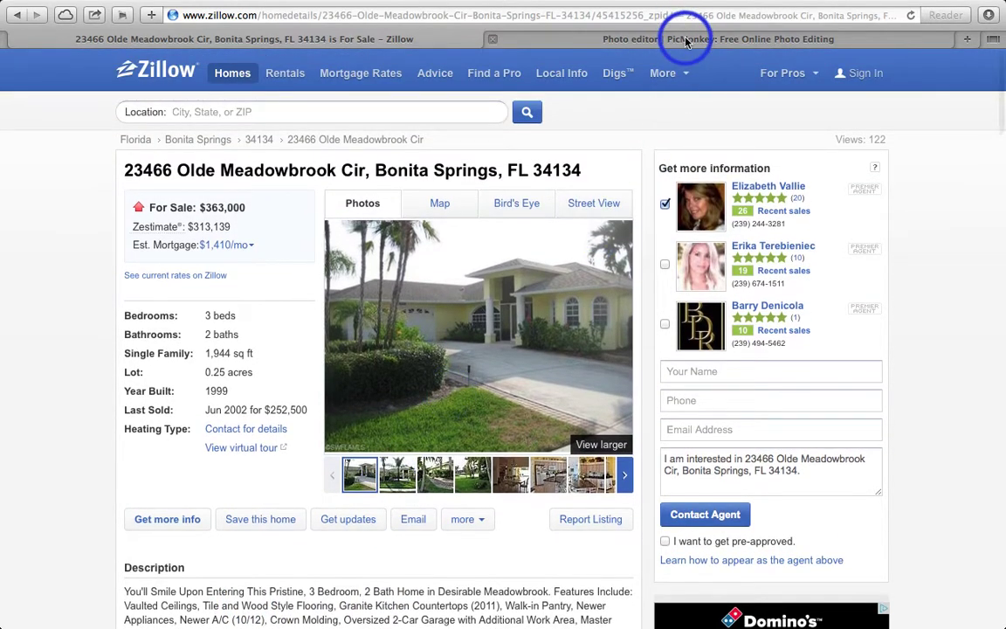
left_click(687, 39)
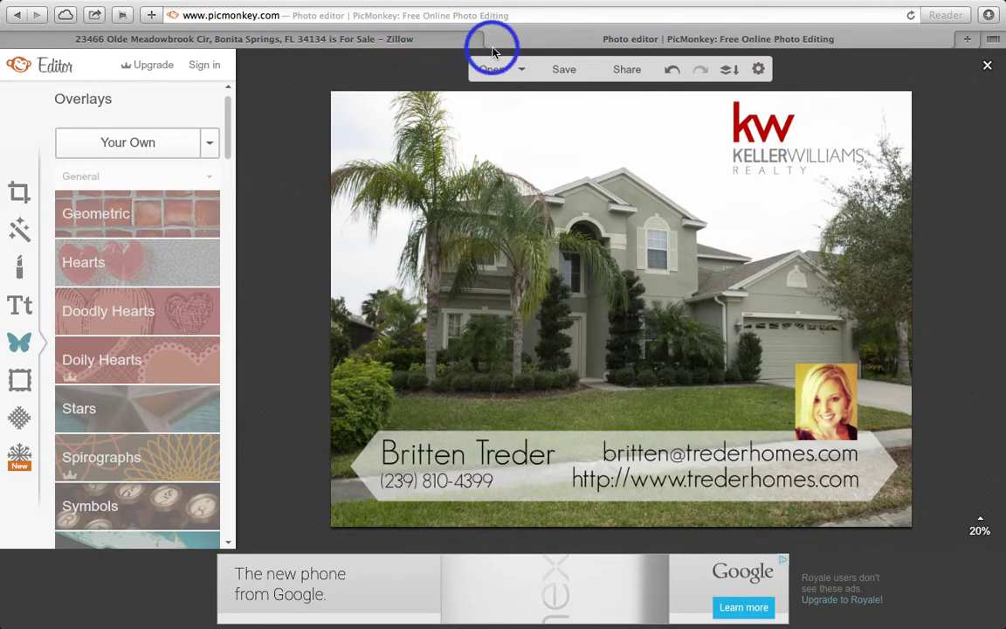
left_click(967, 4)
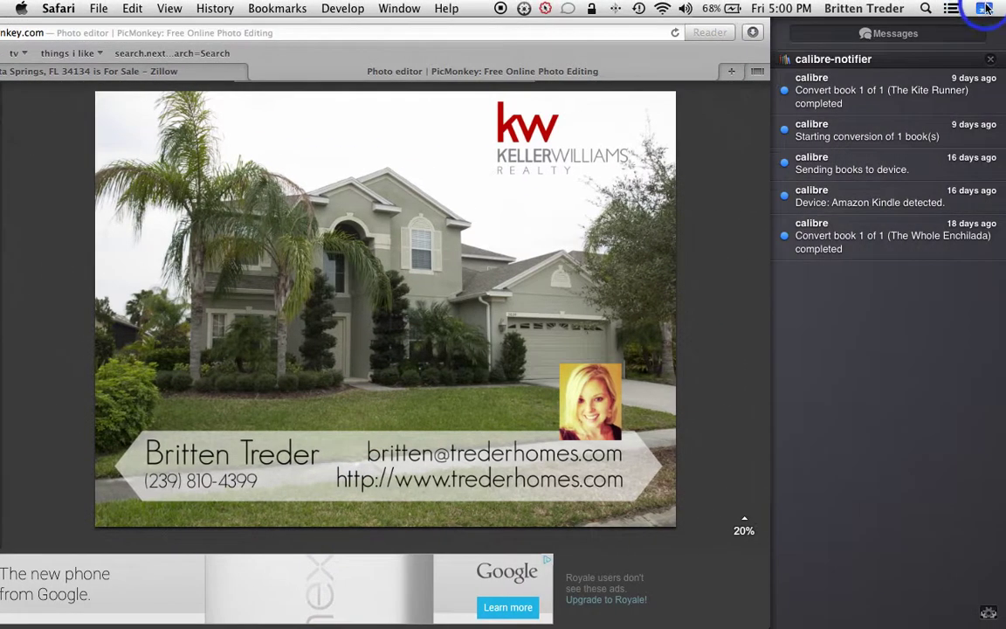